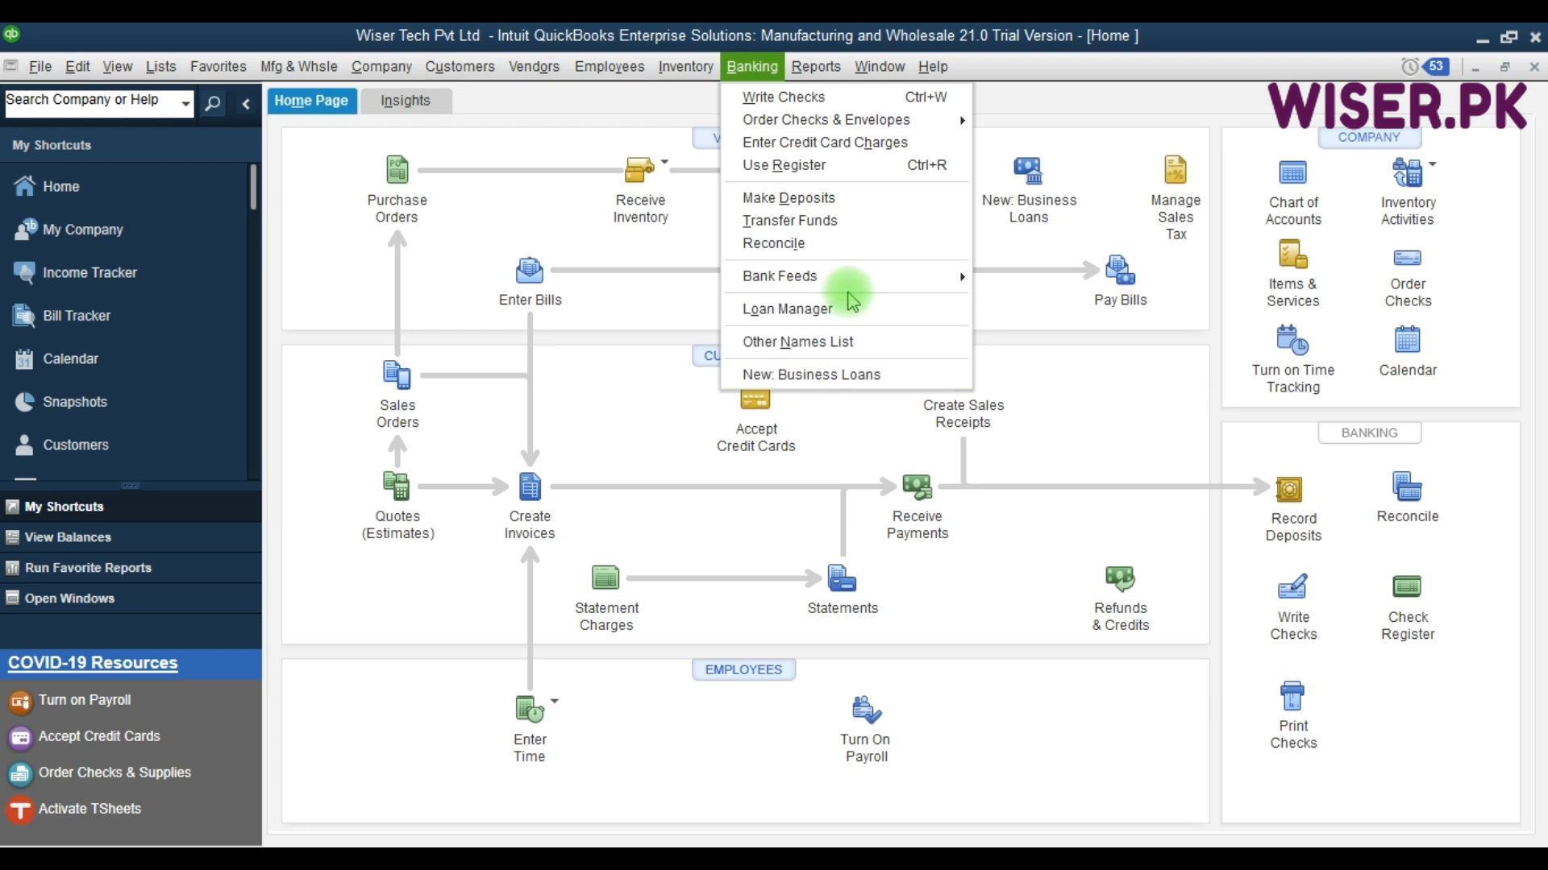
- Open the Loan Manager
mouse_move(866, 282)
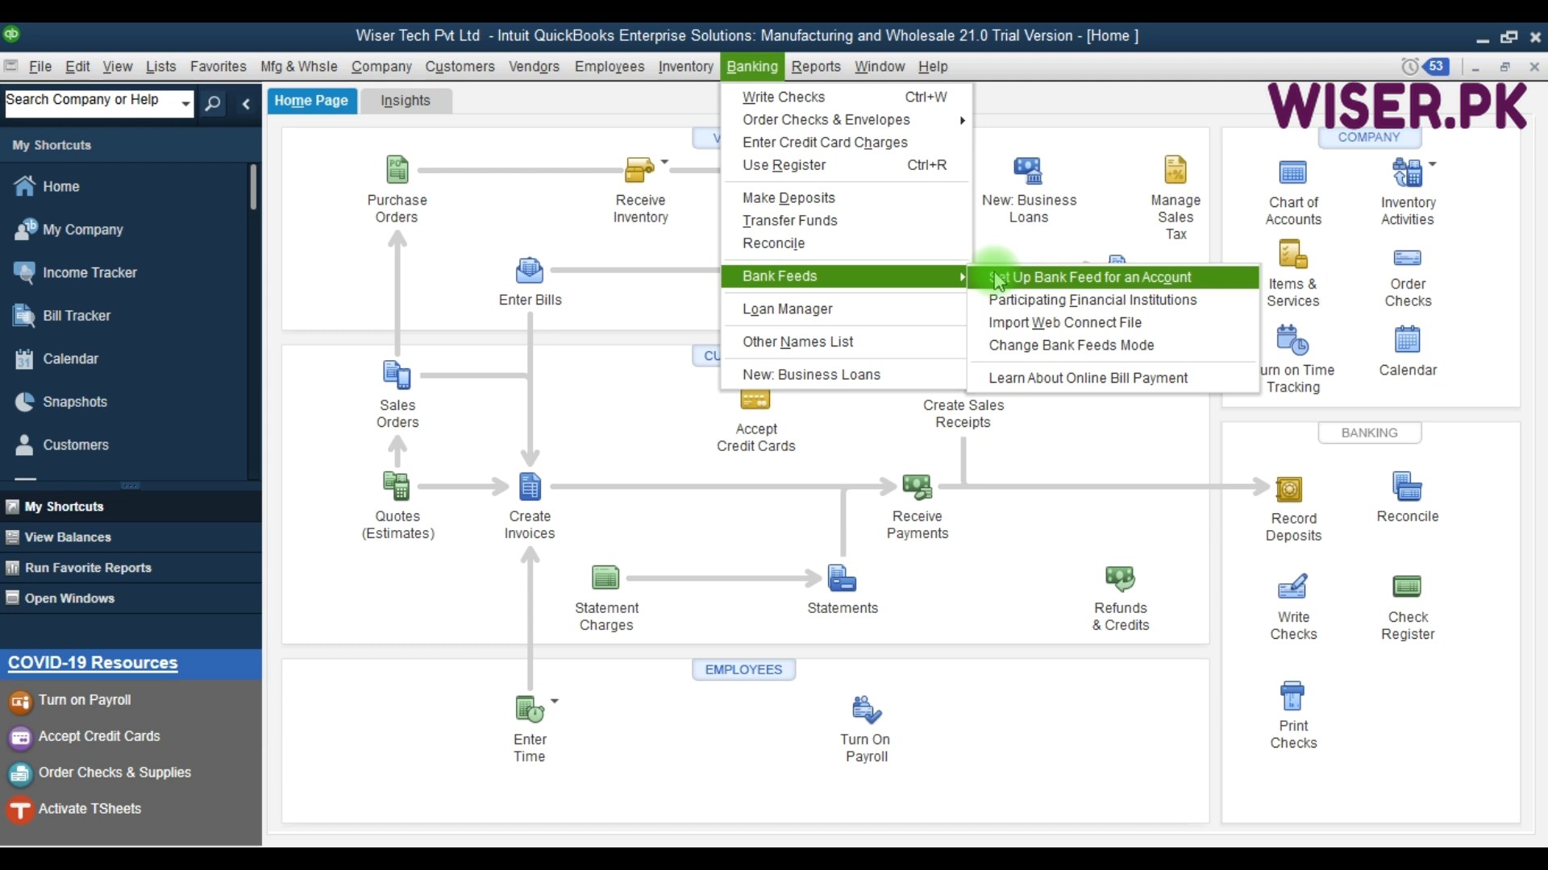
key("F9")
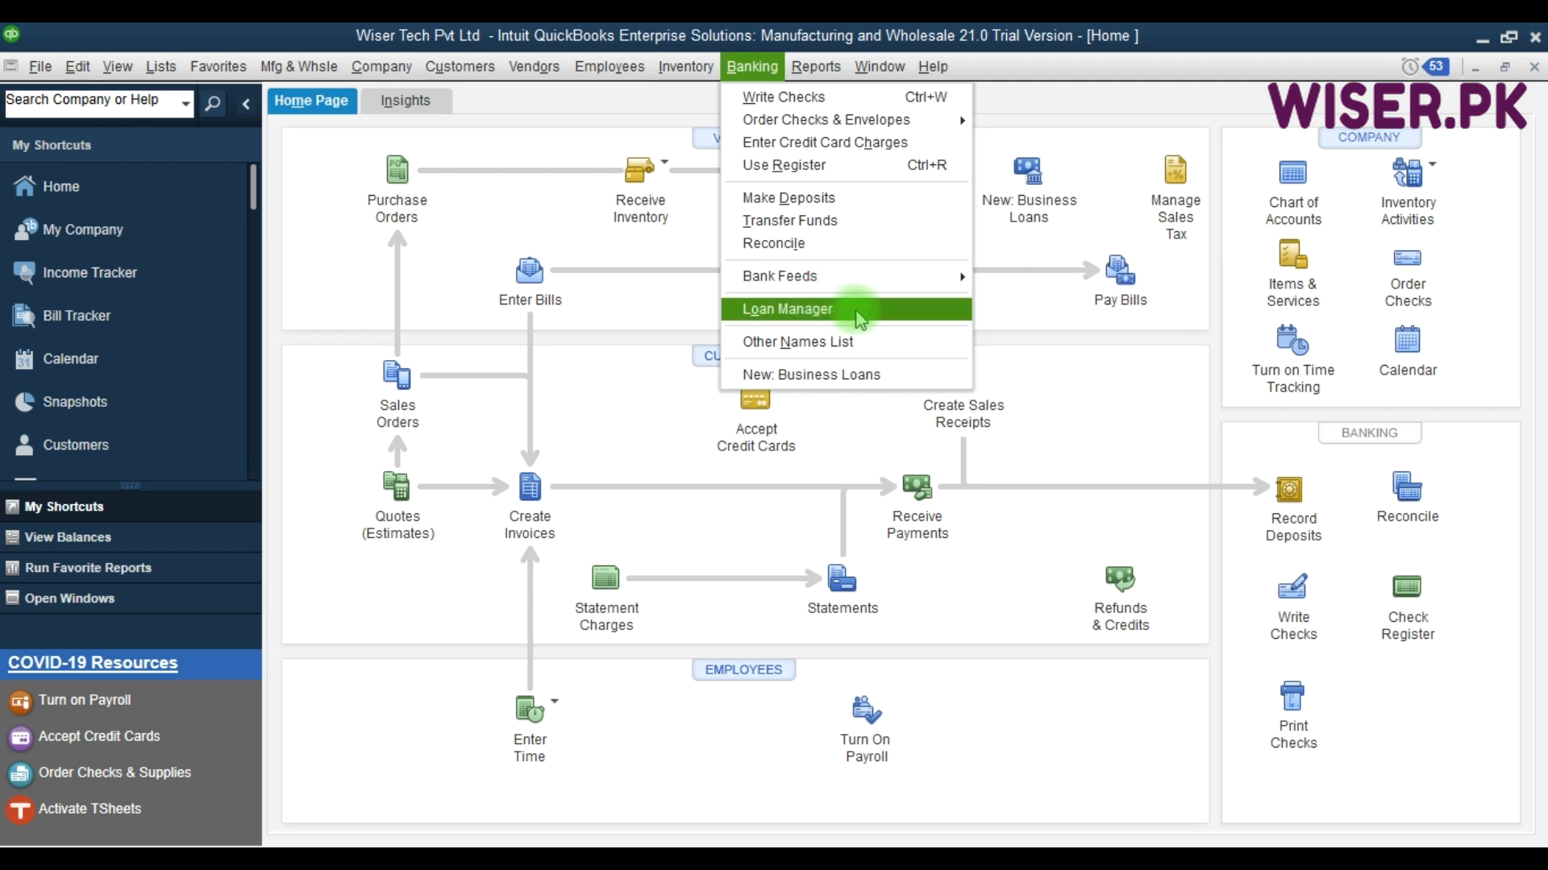
left_click(881, 316)
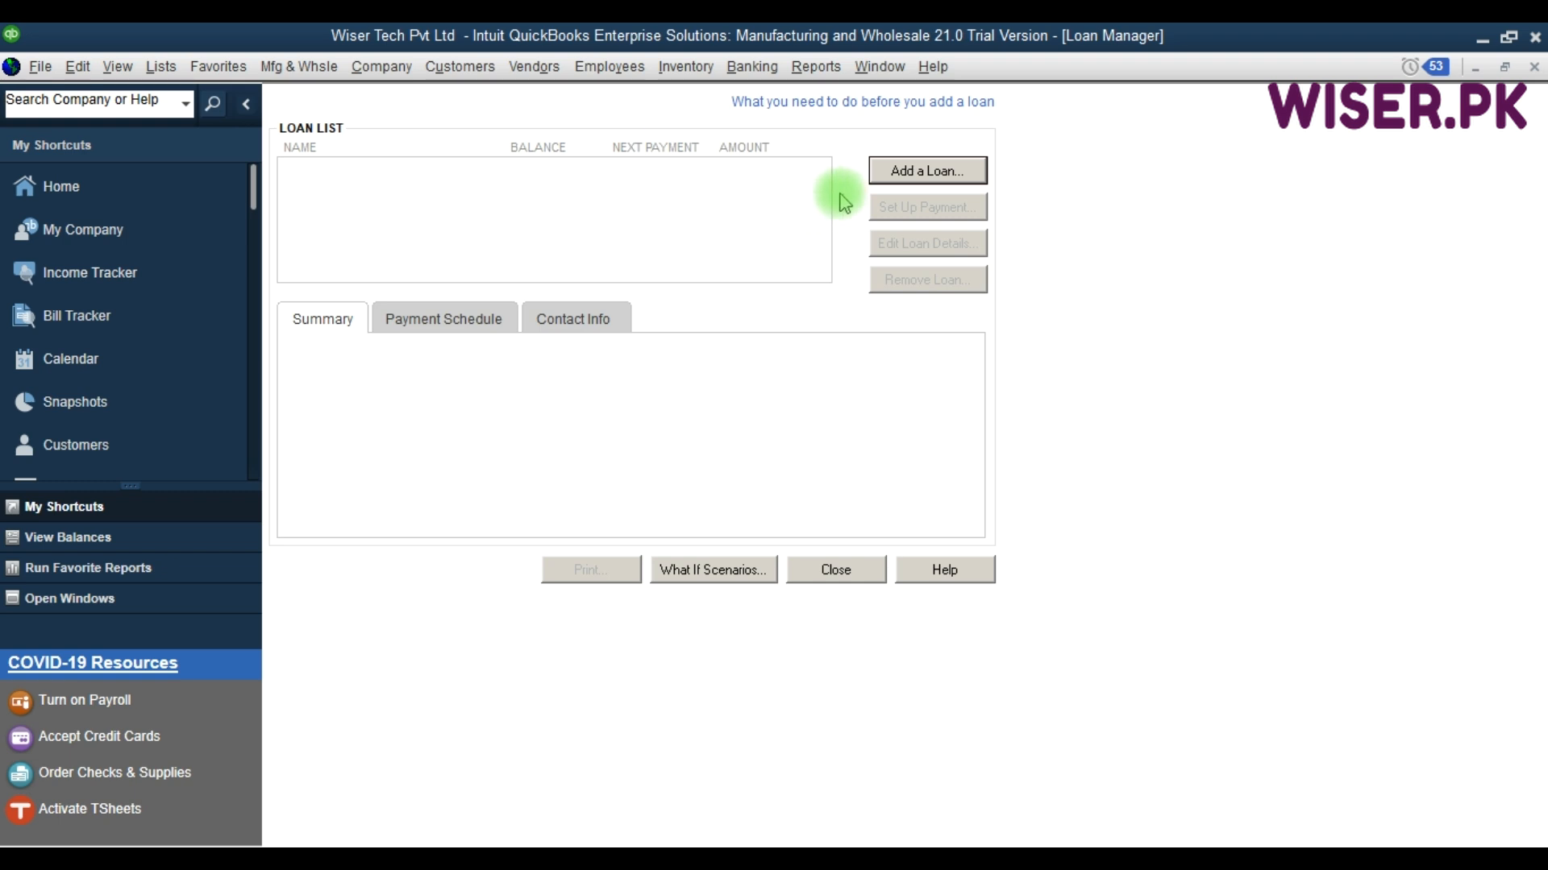
- Check which accounts can be chosen for a new loan, and close the loan form without adding anything
left_click(915, 174)
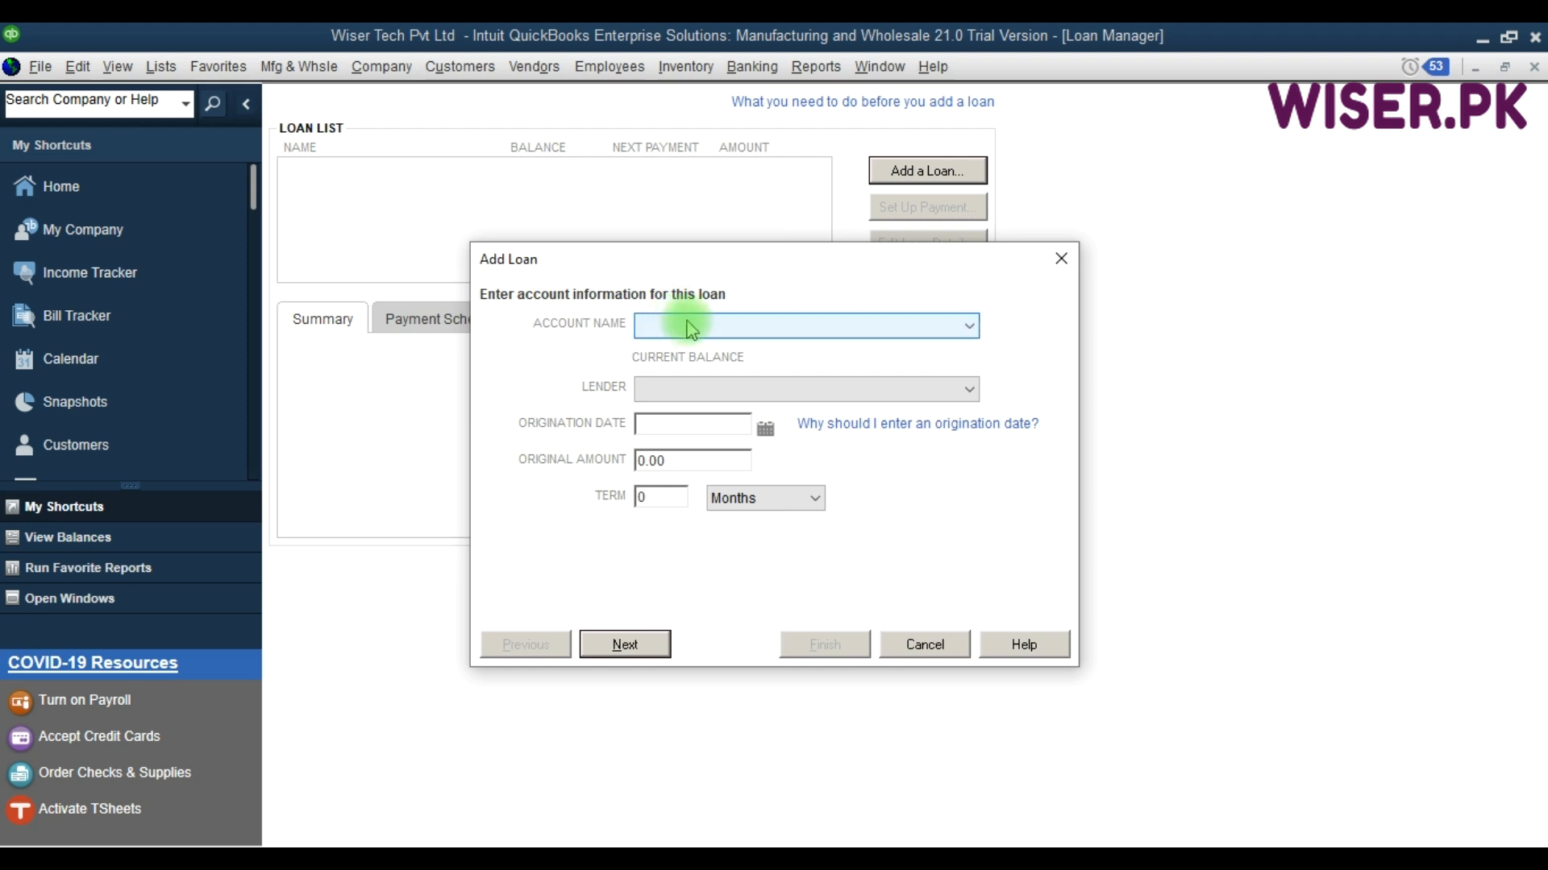
left_click(692, 326)
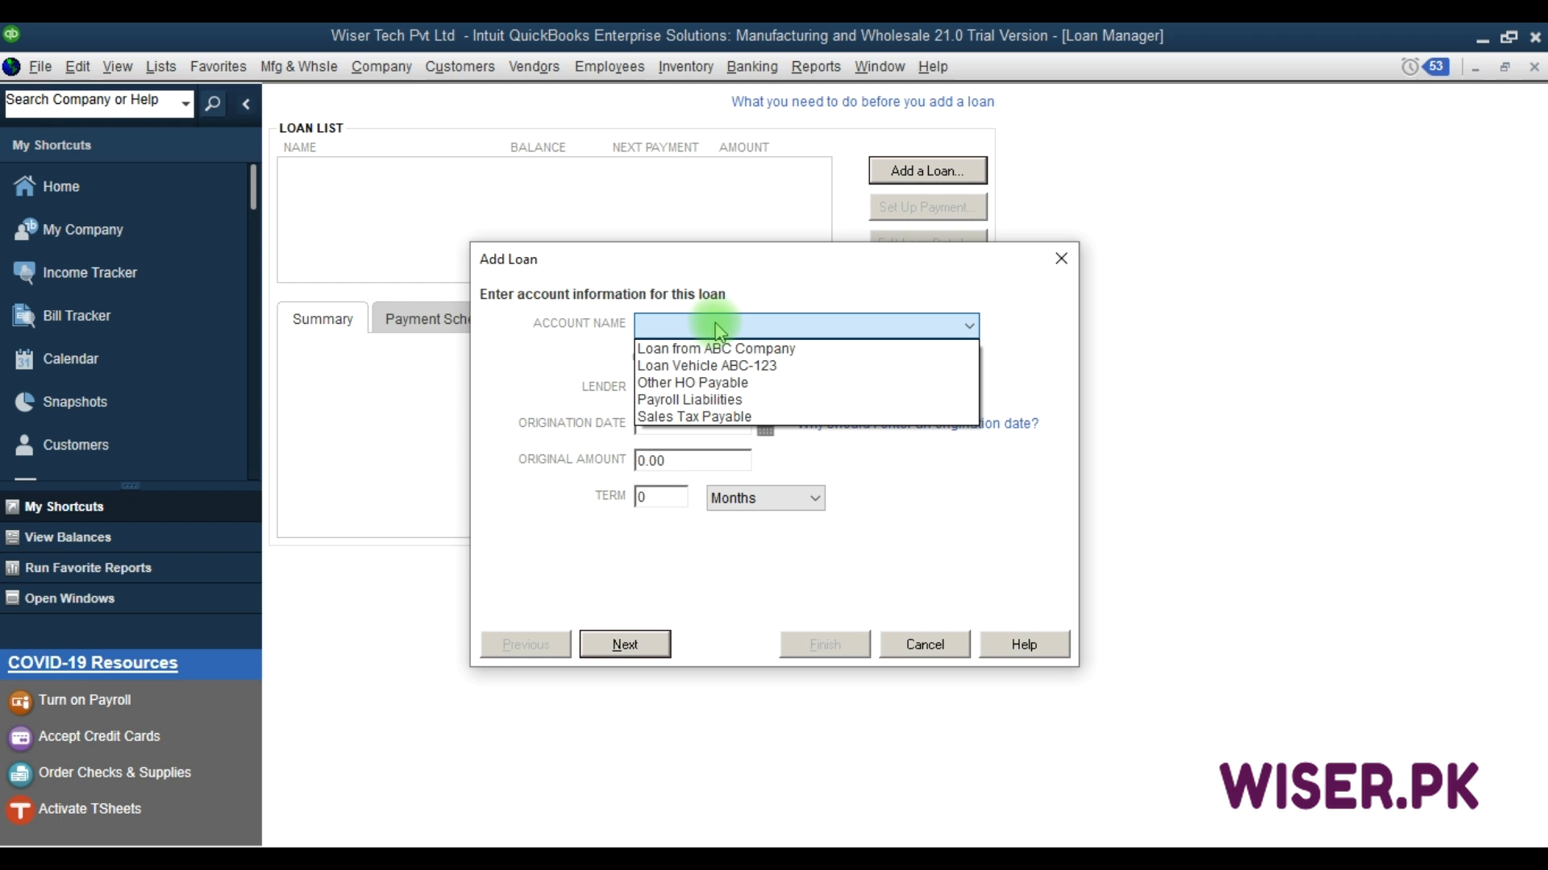
left_click(800, 286)
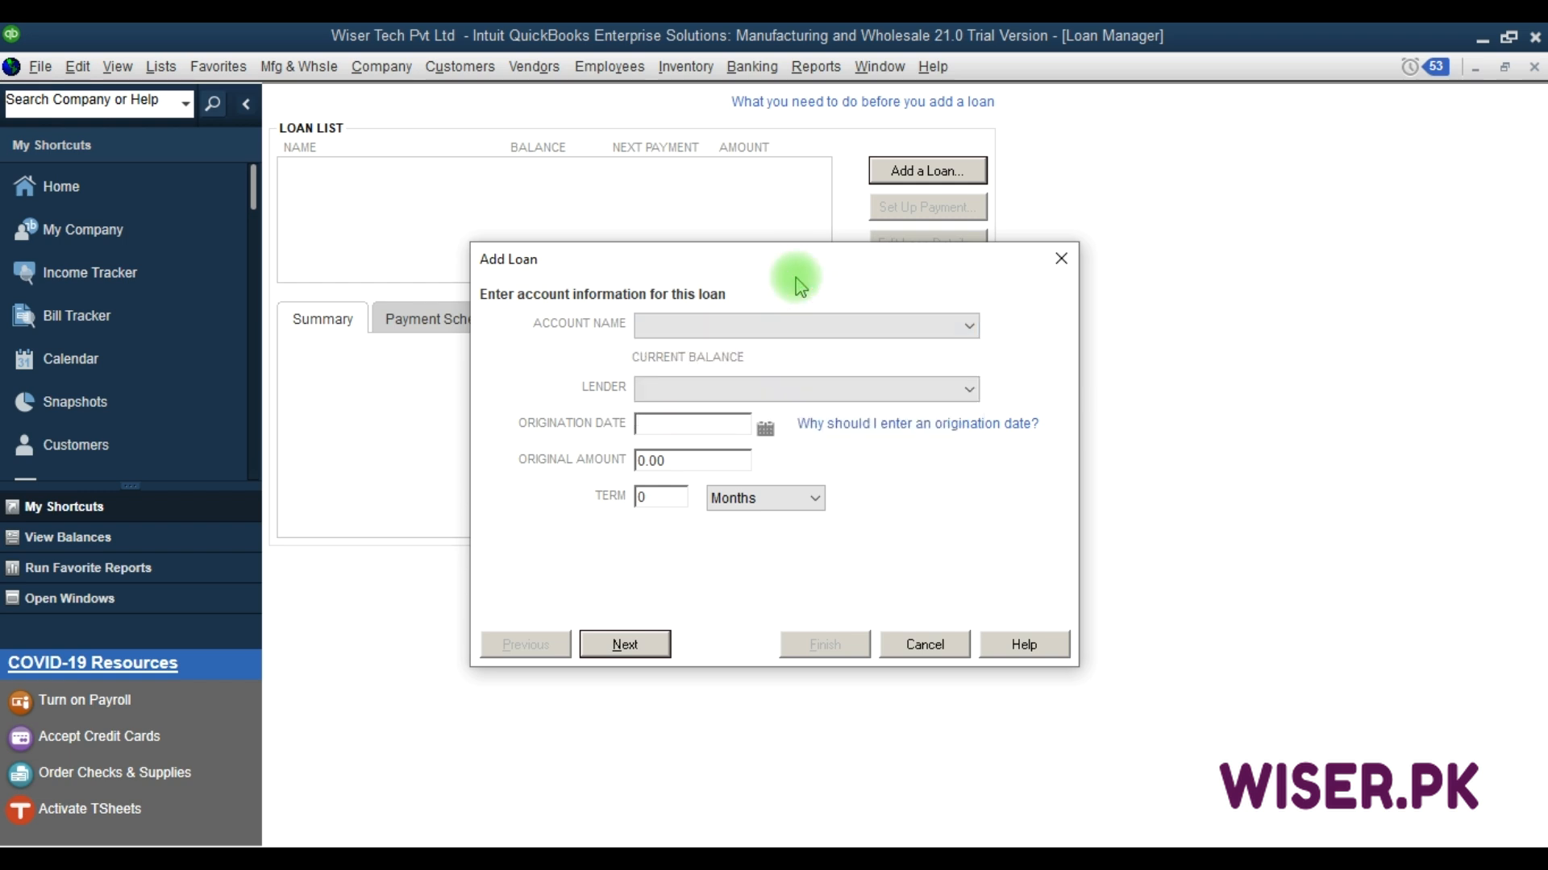
left_click(774, 332)
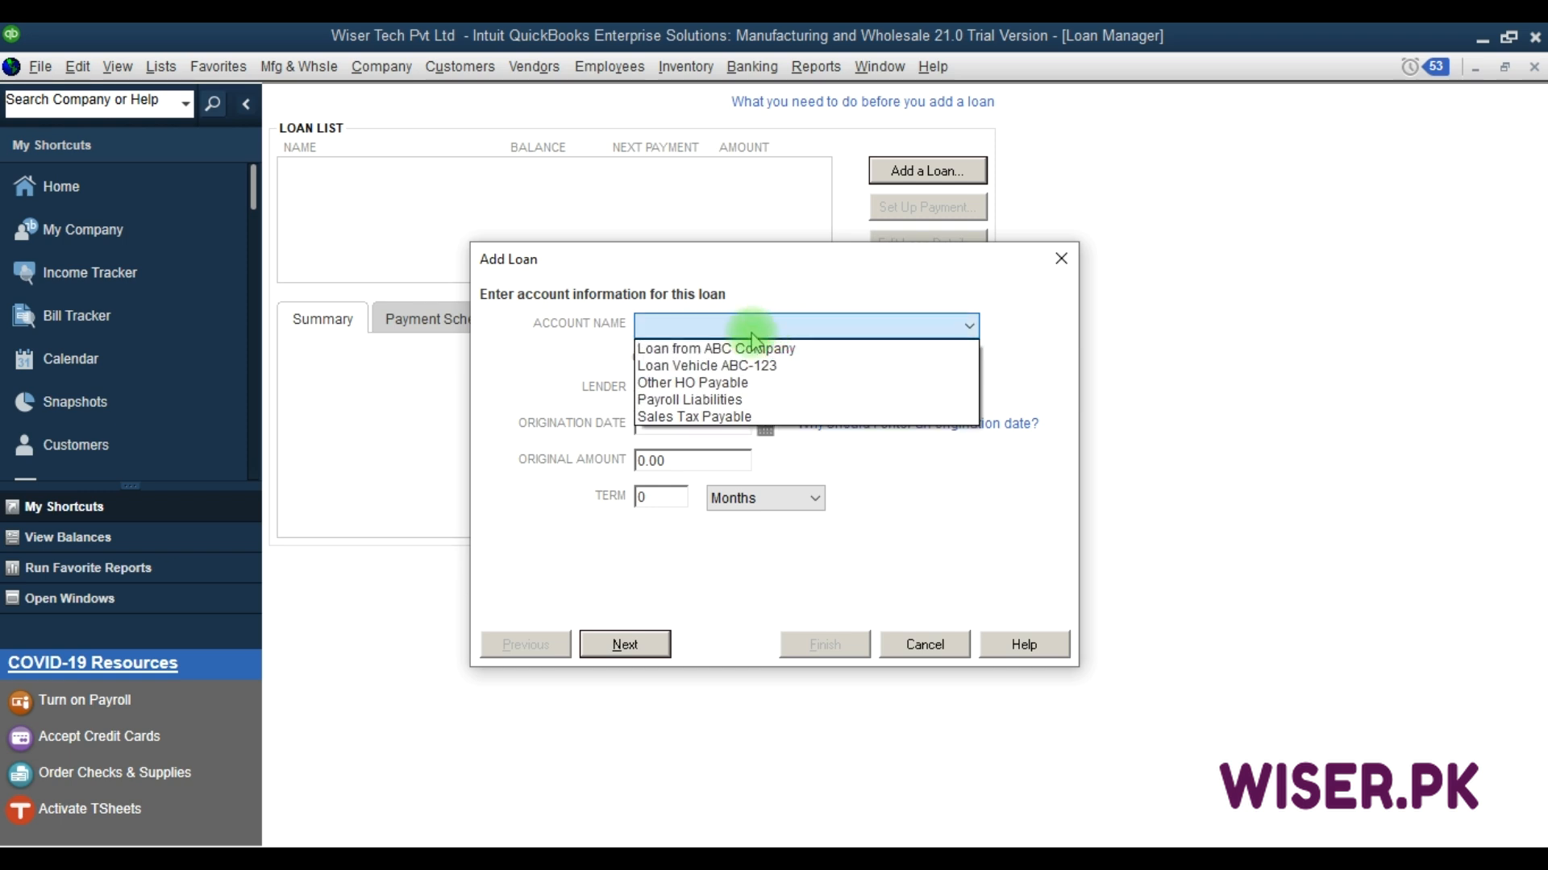
left_click(794, 305)
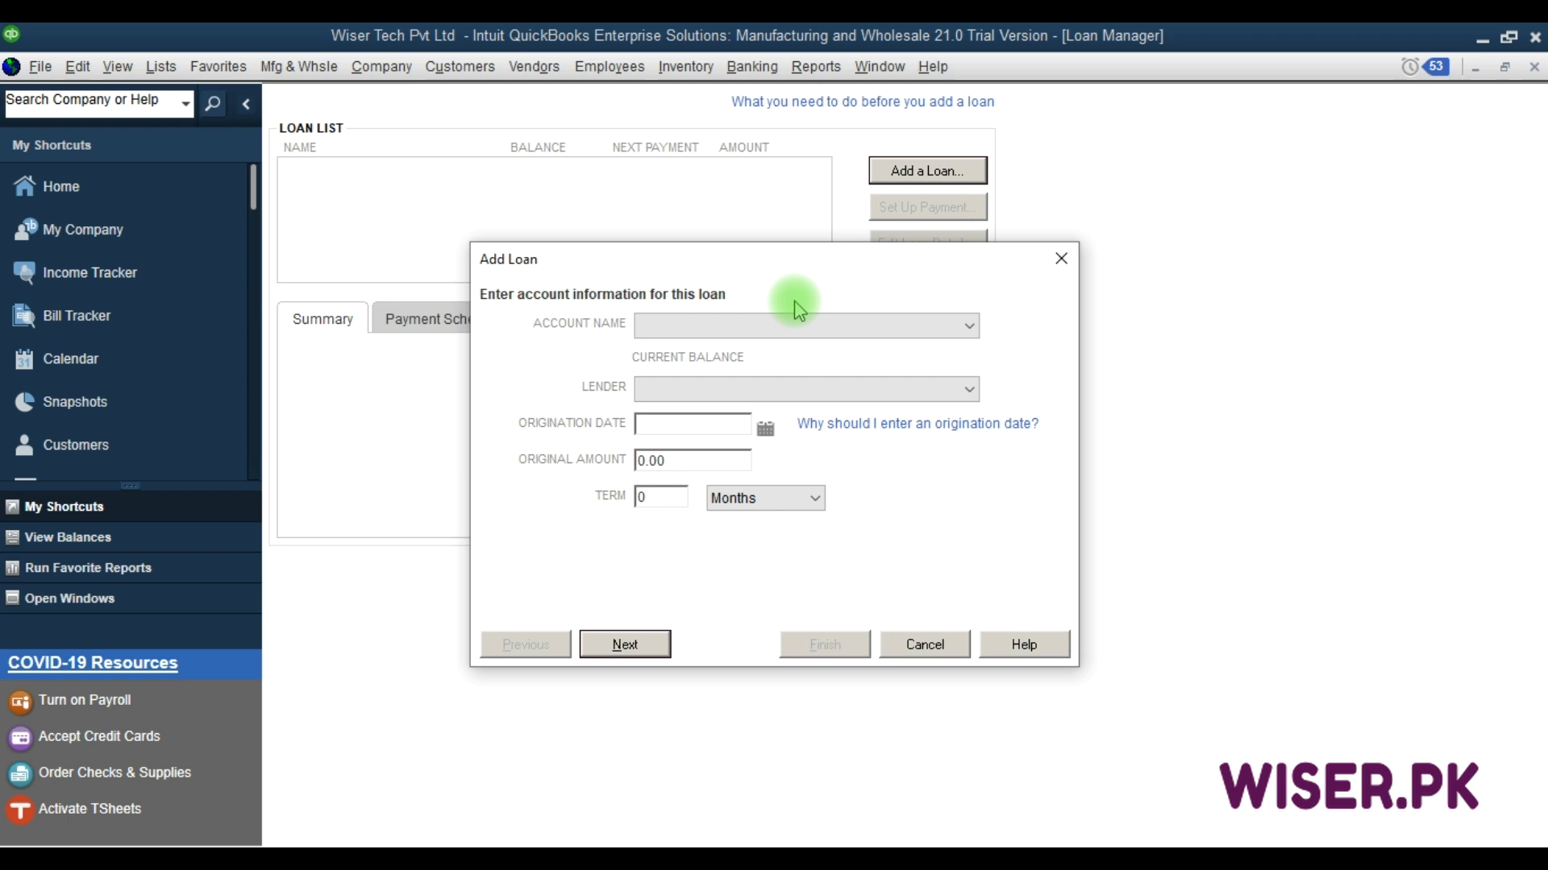
left_click(1060, 258)
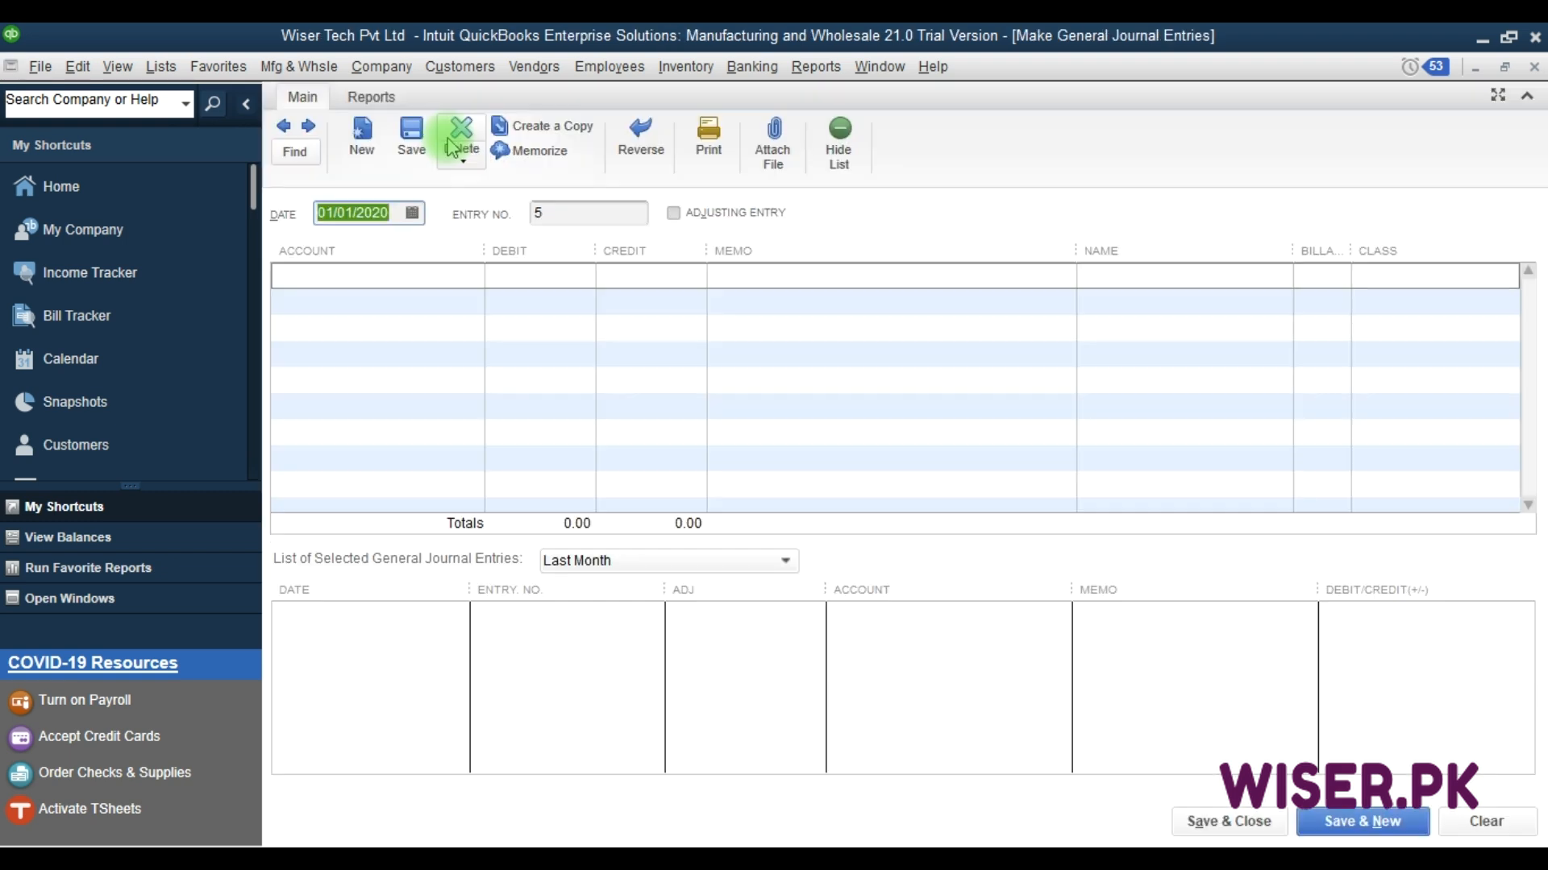
- Date the general journal entry 01/03/2020 and choose Vehicles:Cost as the account of its first line
type("01/03/2020")
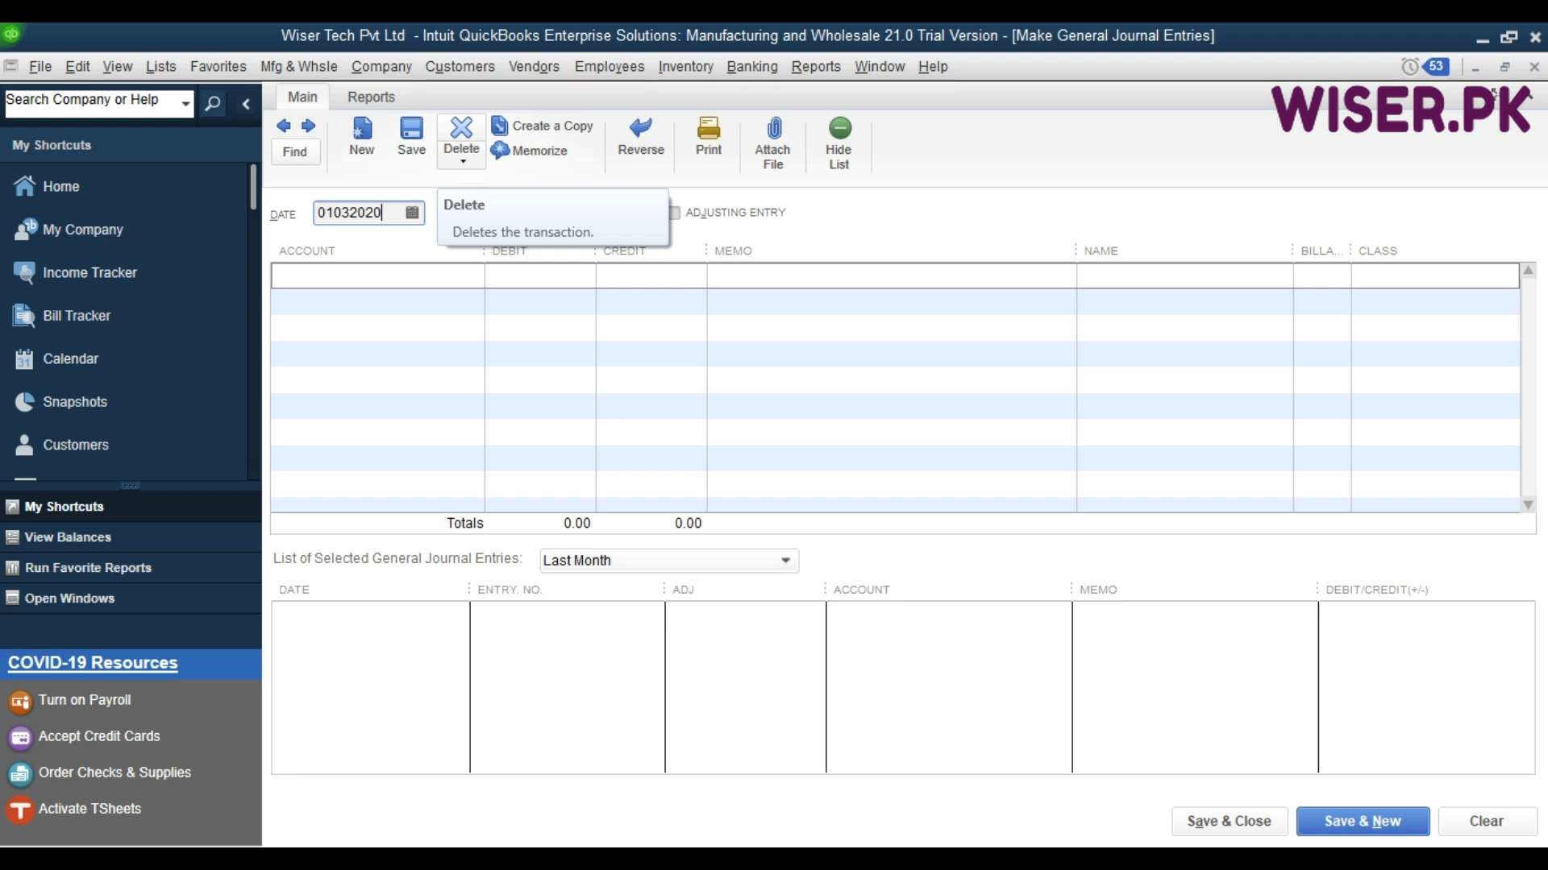
key("Tab")
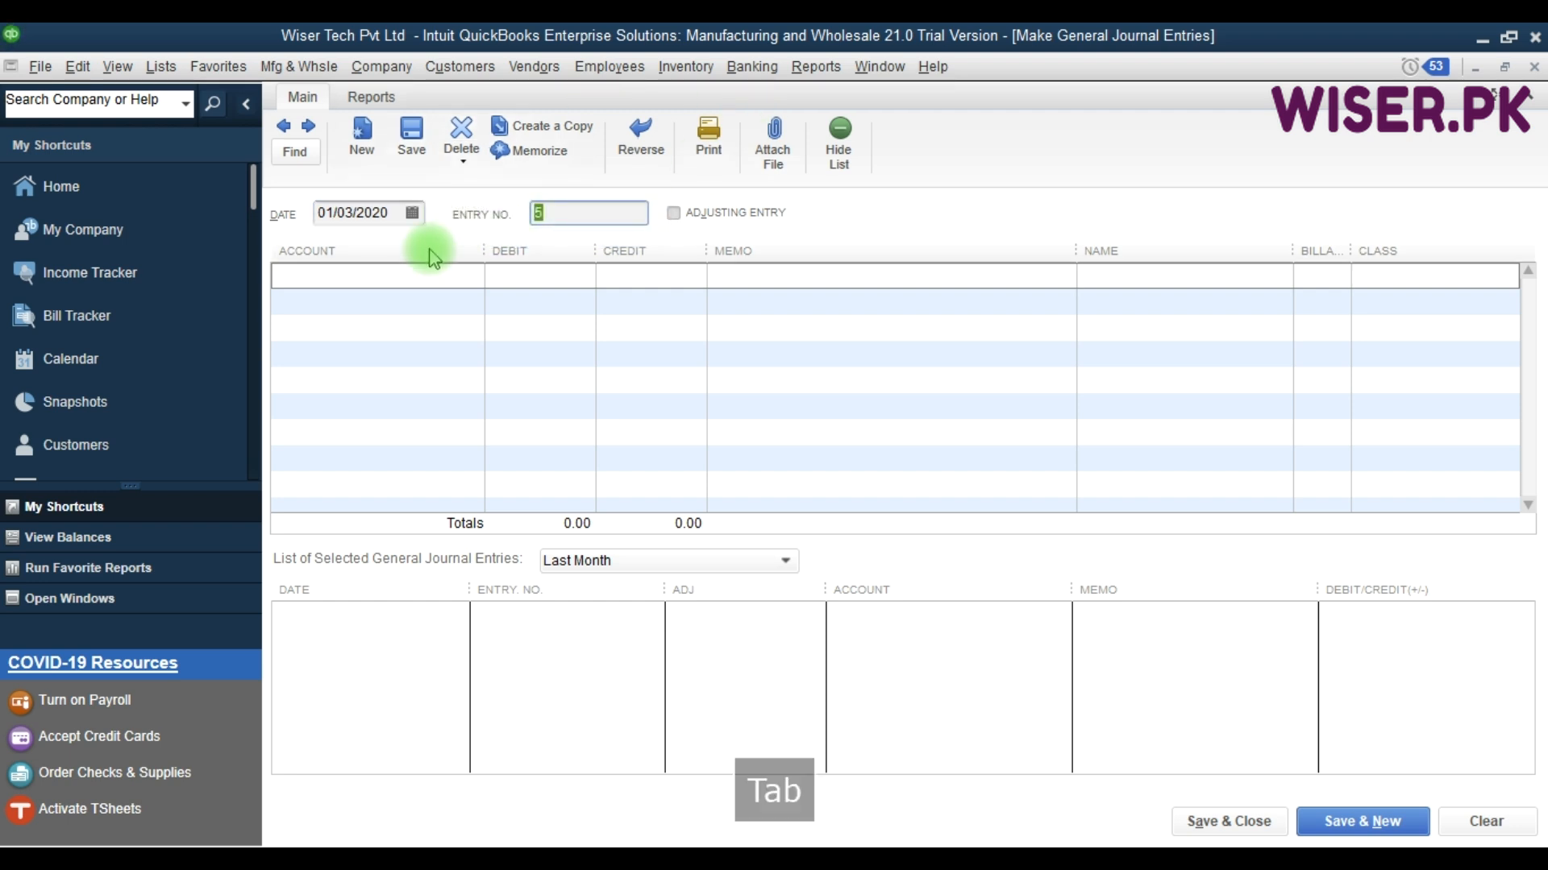
left_click(317, 282)
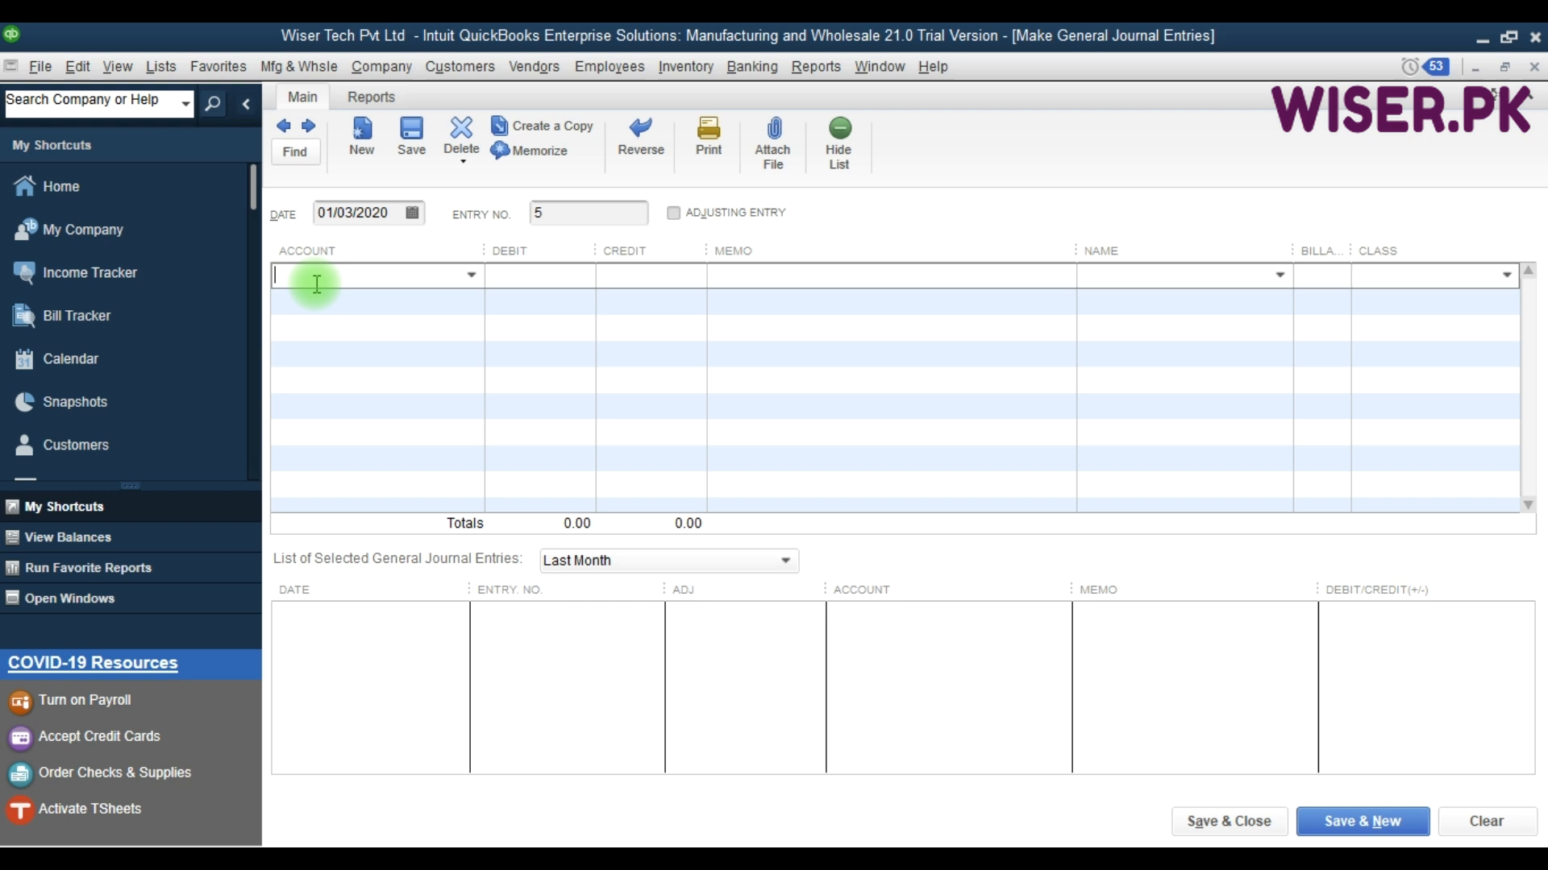
type("Ba")
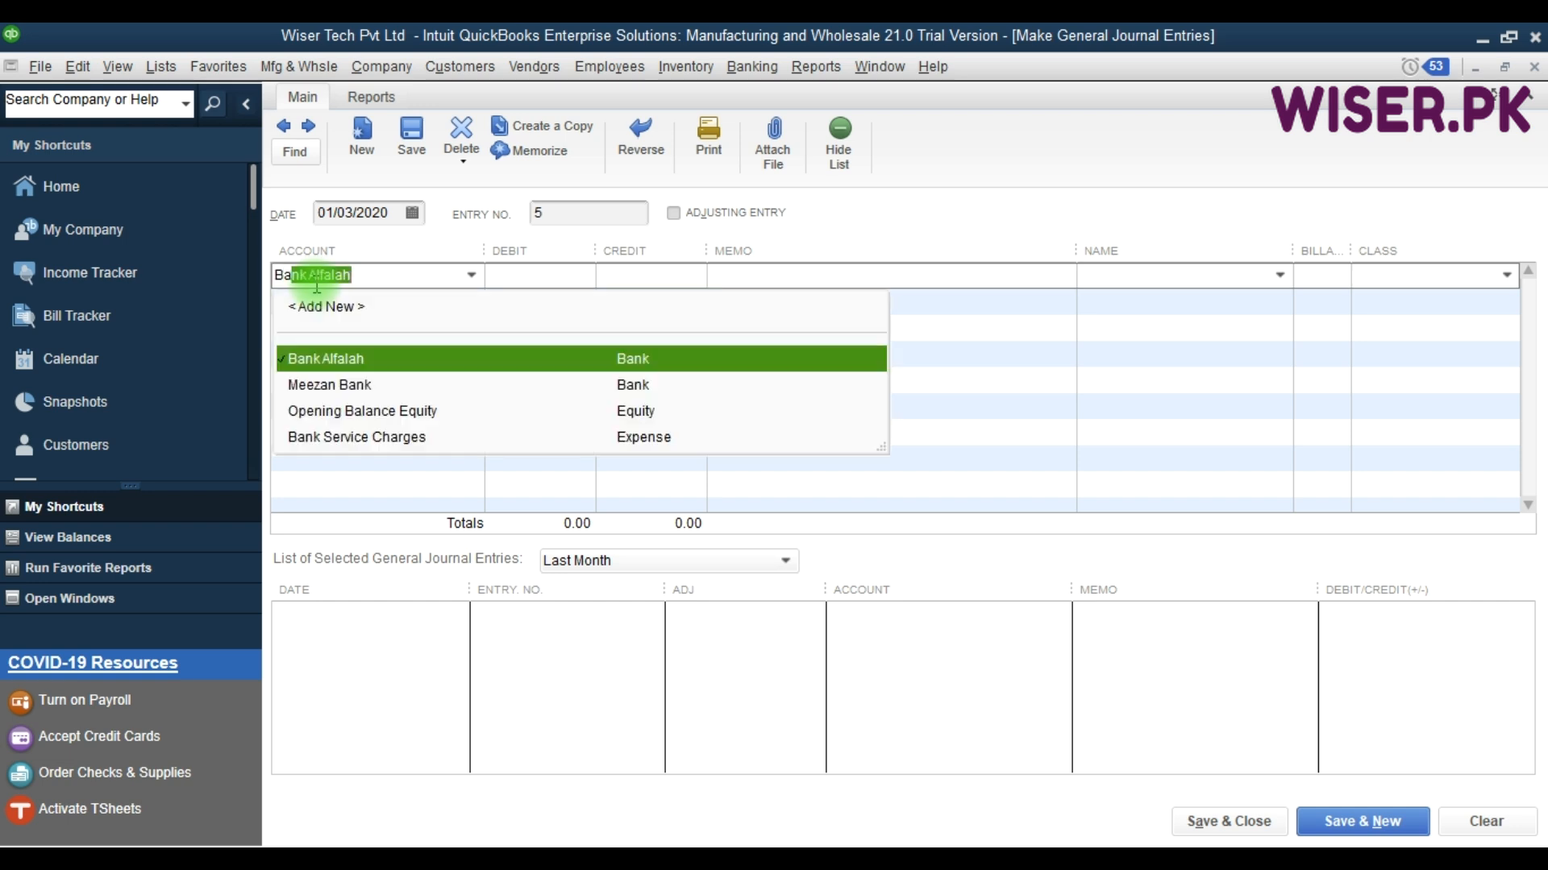
key("BackSpace")
key("BackSpace")
key("BackSpace")
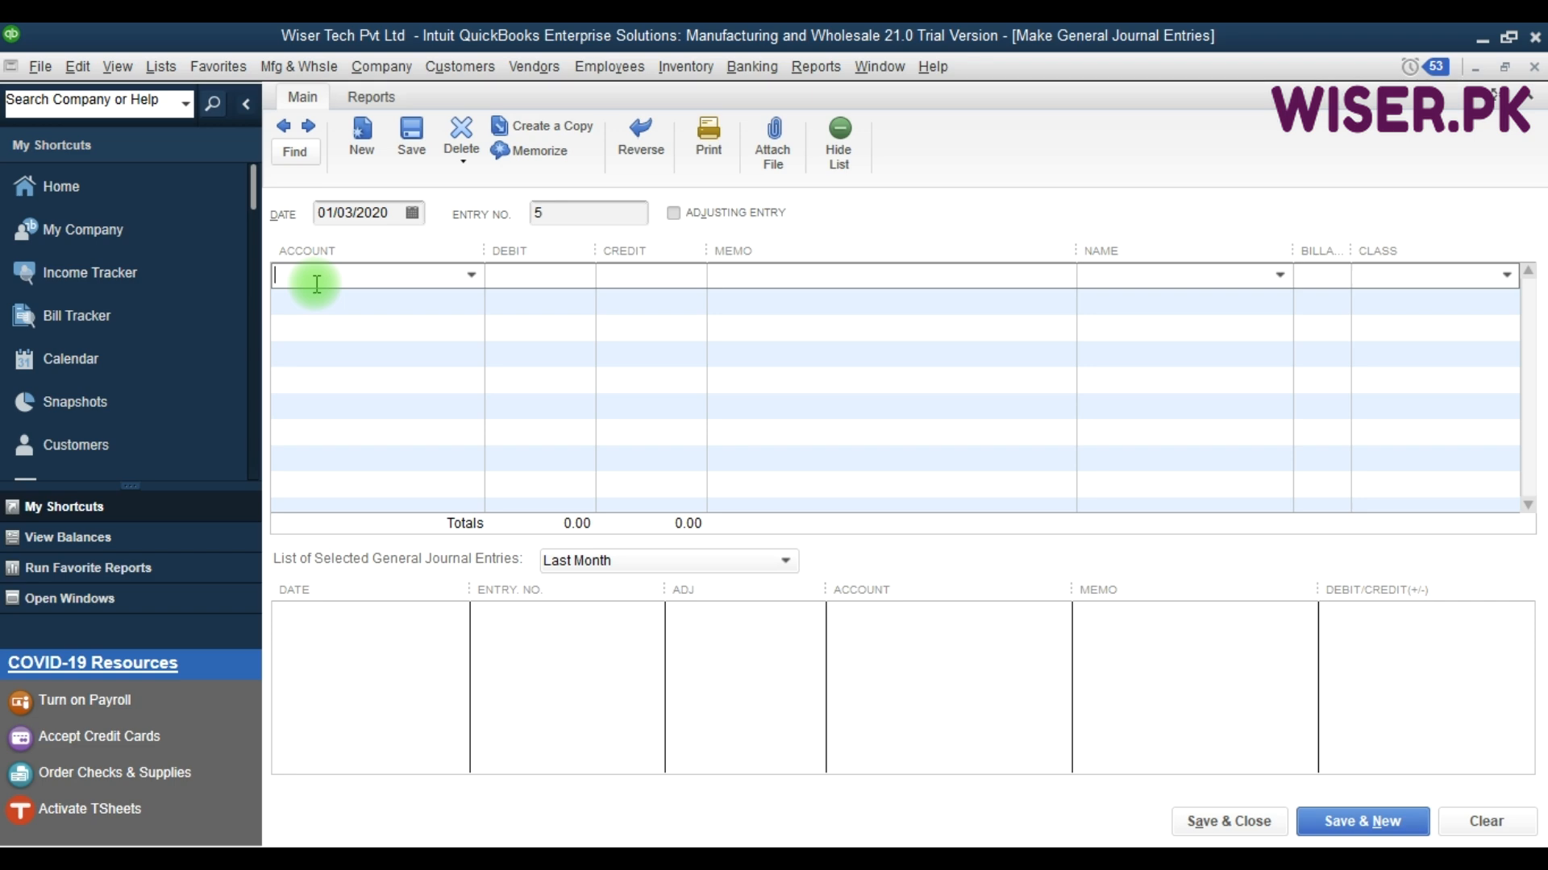
type("Cos")
key("Up")
key("Up")
key("Tab")
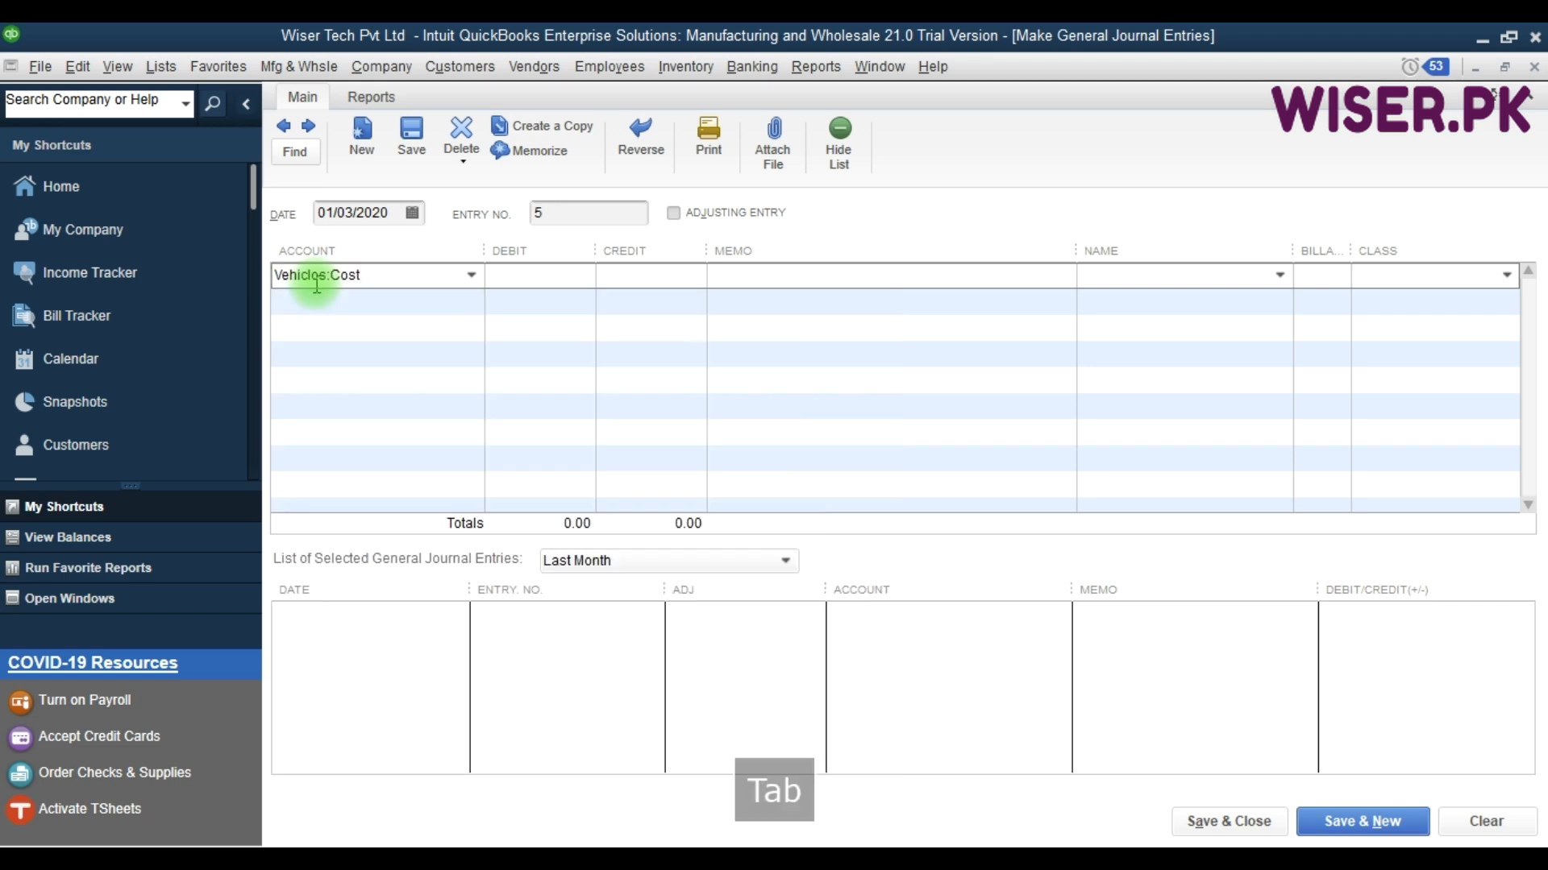
- Debit Vehicles:Cost with 3,000,000, using the memo "purchased vehicle ABC-123" and the name Bank Alfalah Limited
type("3000000")
key("Tab")
type("purchased vehi")
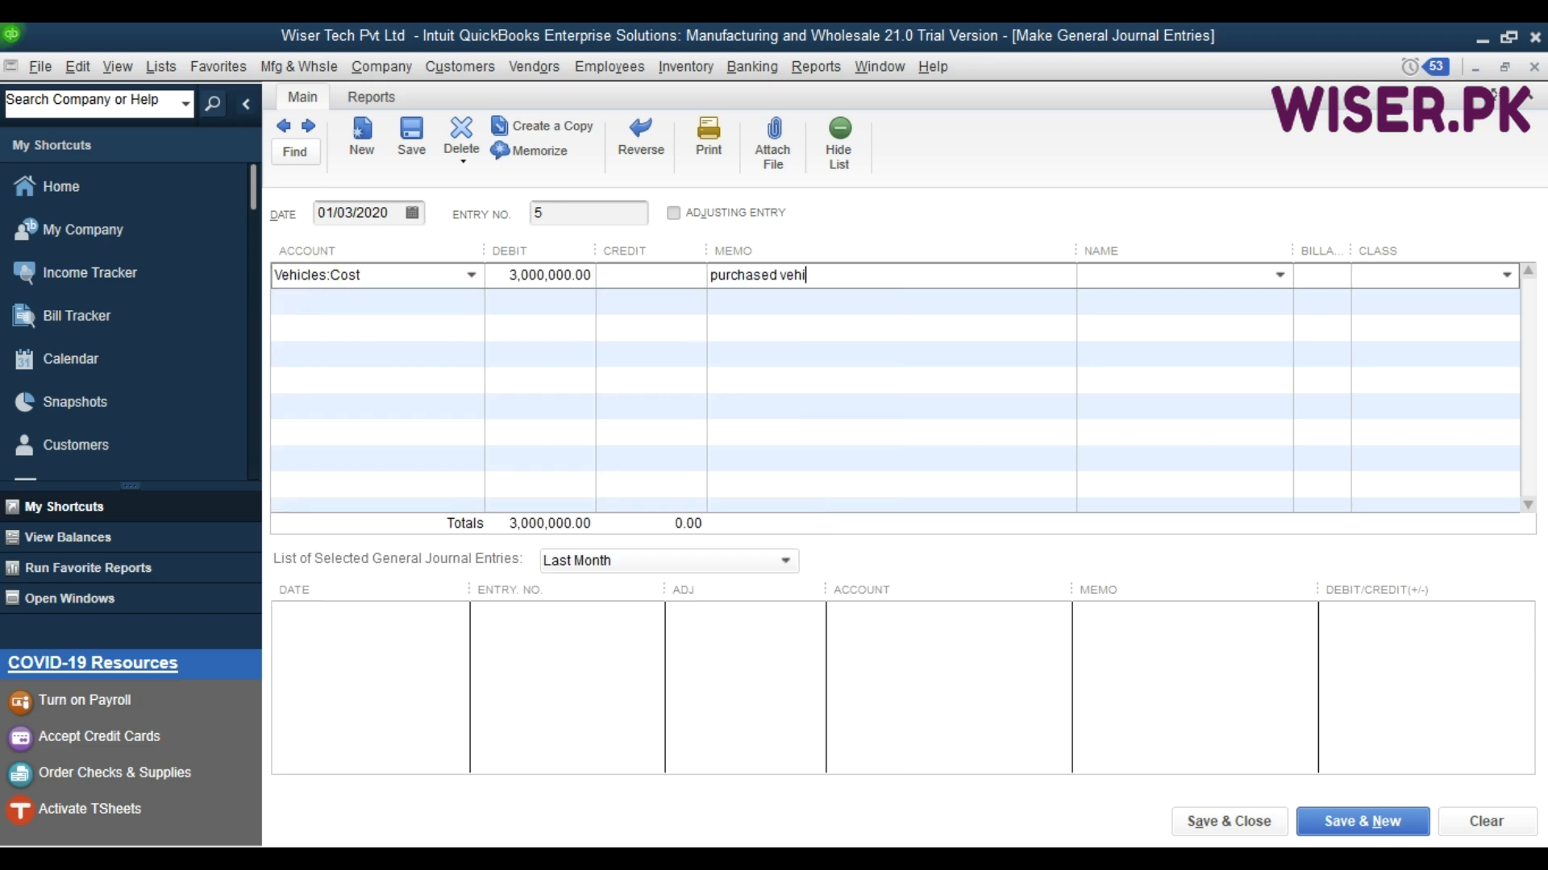
type("cle ABC-123")
key("Tab")
type("B")
key("Tab")
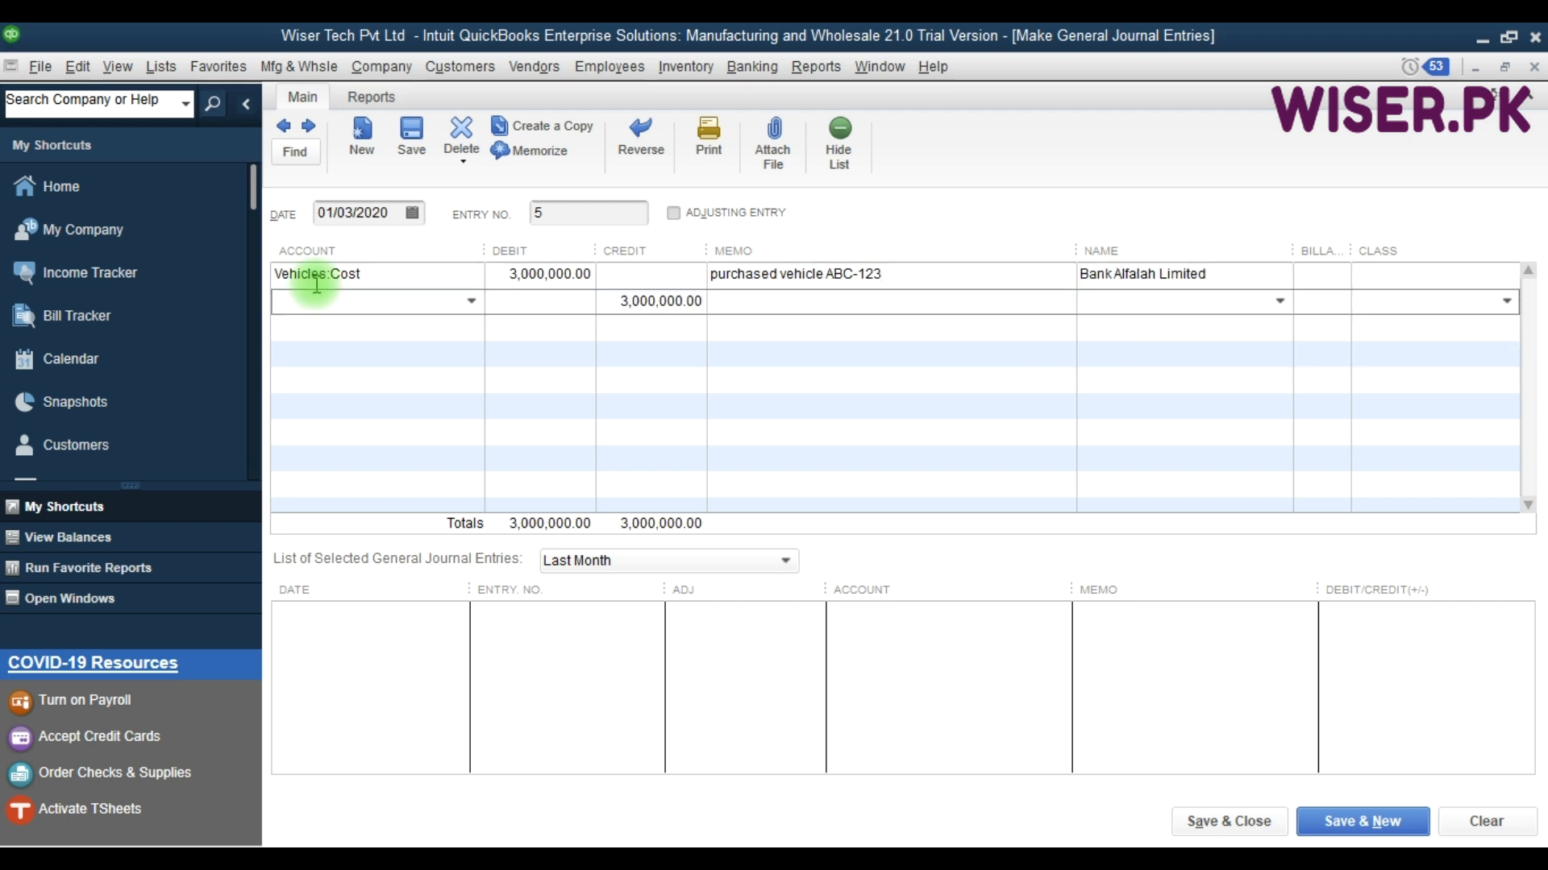
- Assign the journal entry's second line, the credit side, to the Loan Vehicle ABC-123 account
type("veh")
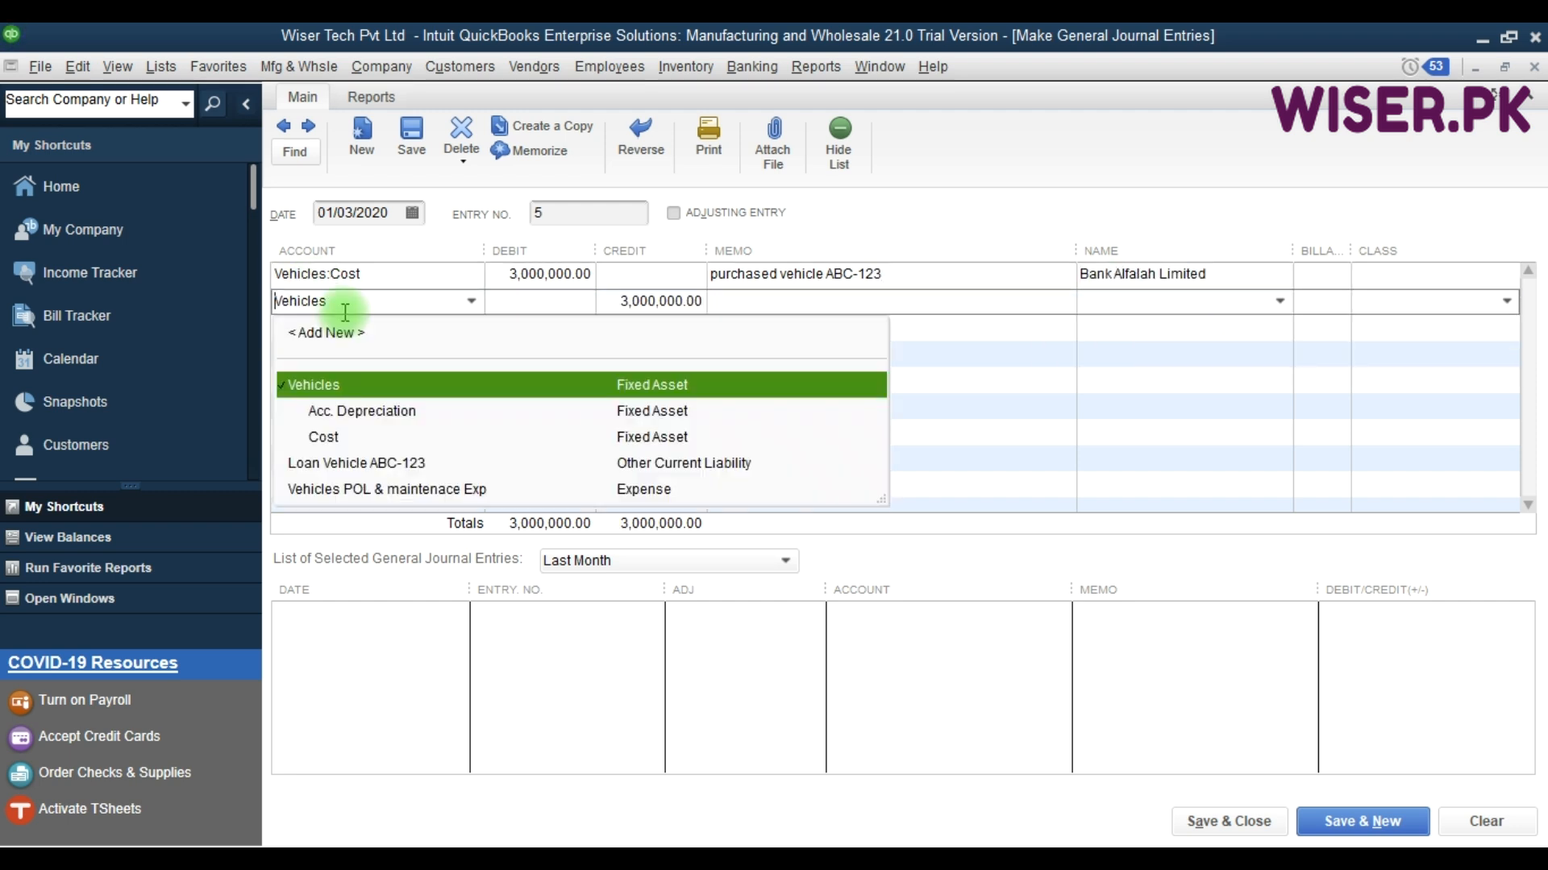
key("Down")
key("Down")
key("Down")
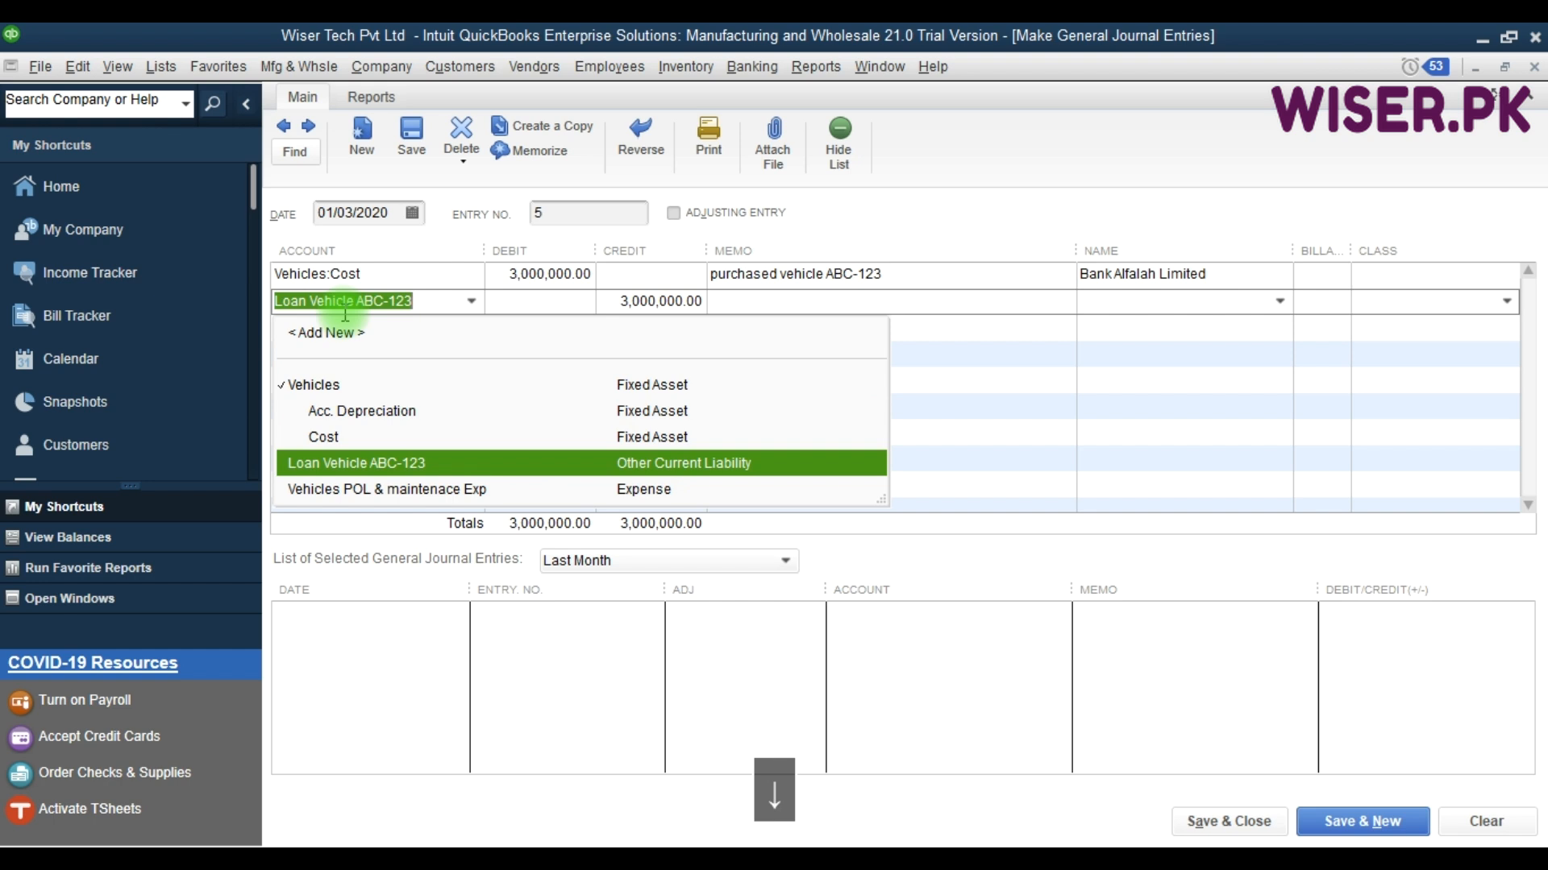
key("Tab")
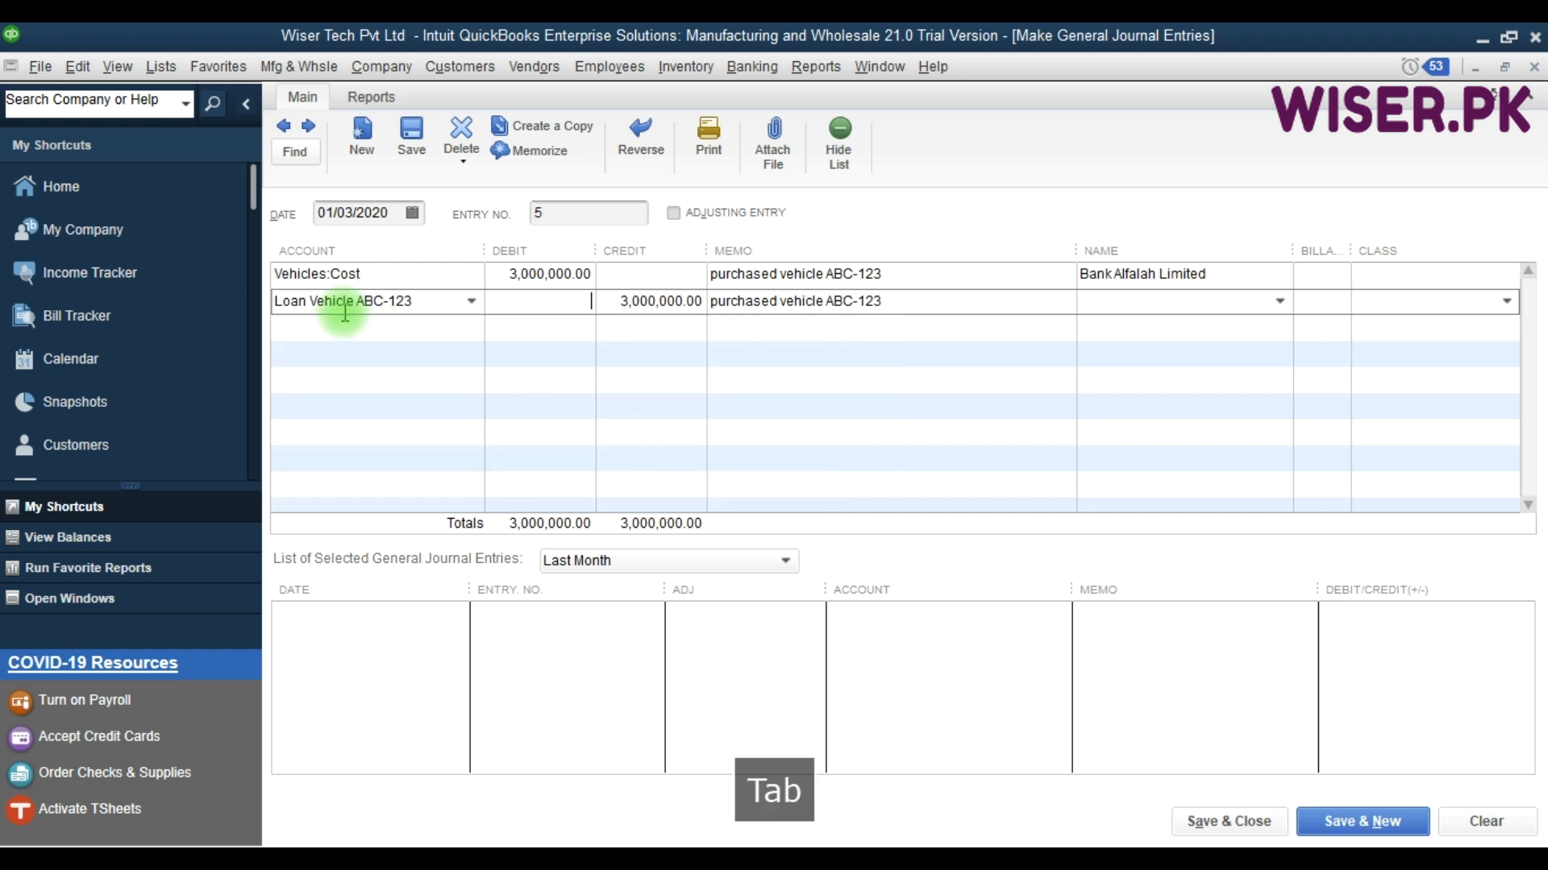
key("Tab")
key("Tab")
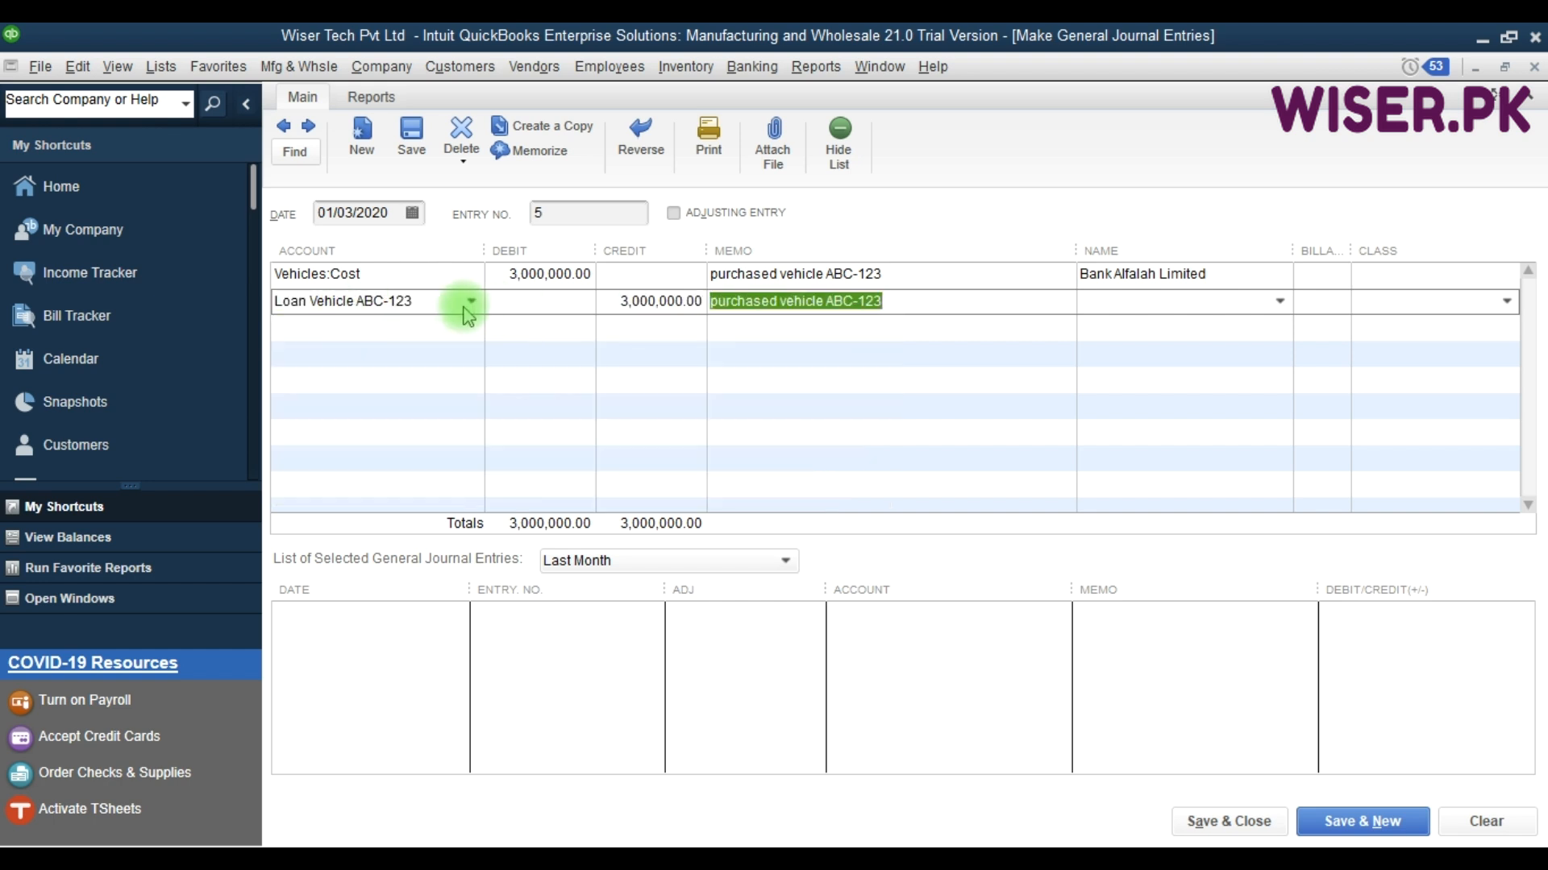
left_click(423, 303)
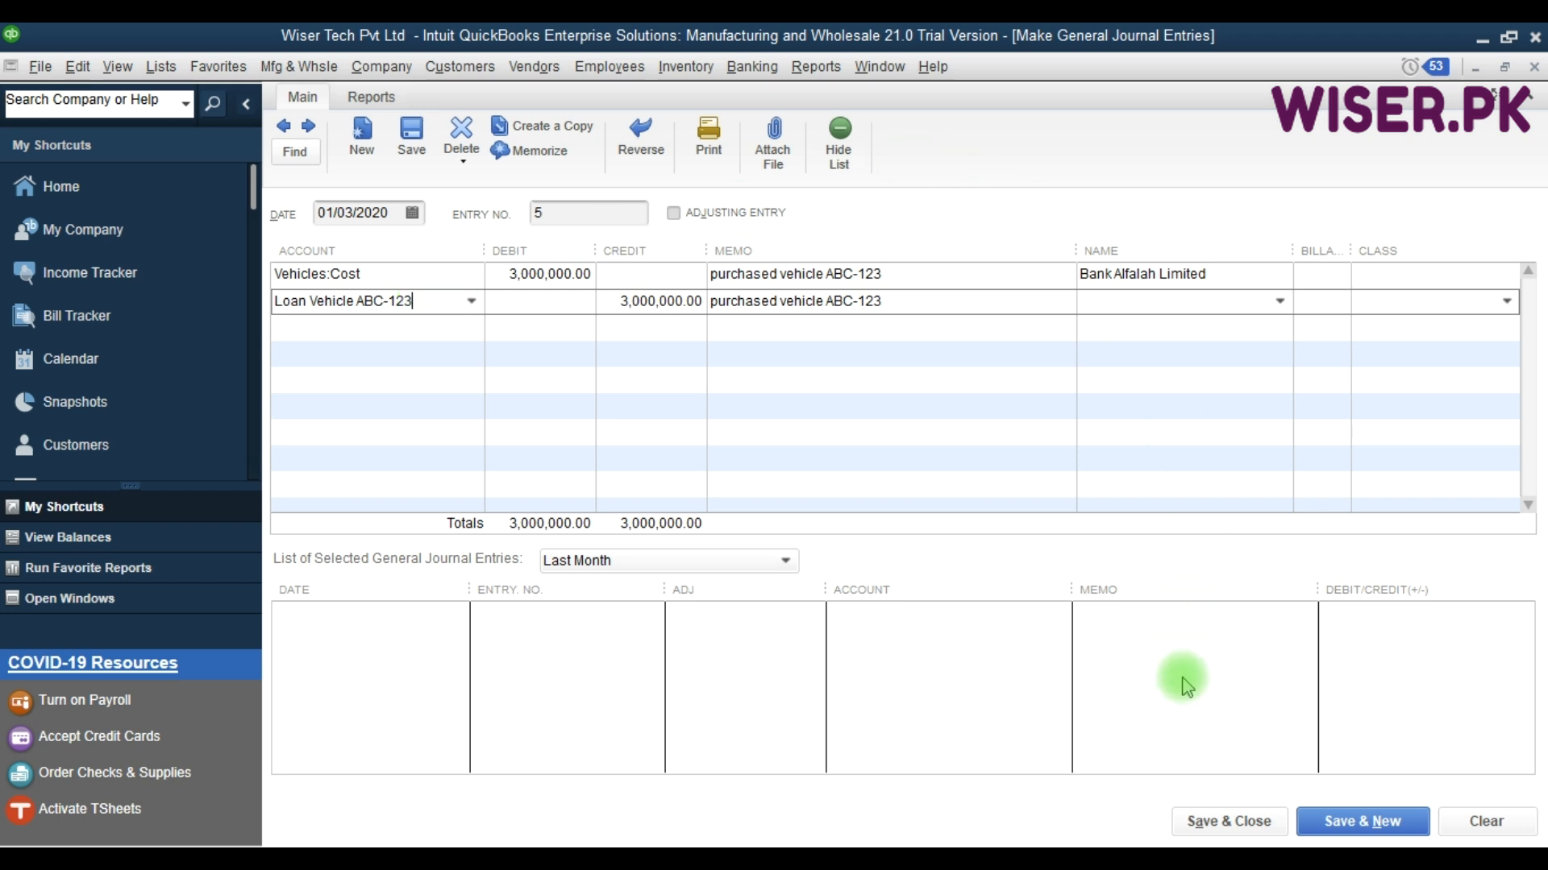
- Save and close the journal entry without assigning classes to its lines
left_click(1229, 822)
left_click(898, 437)
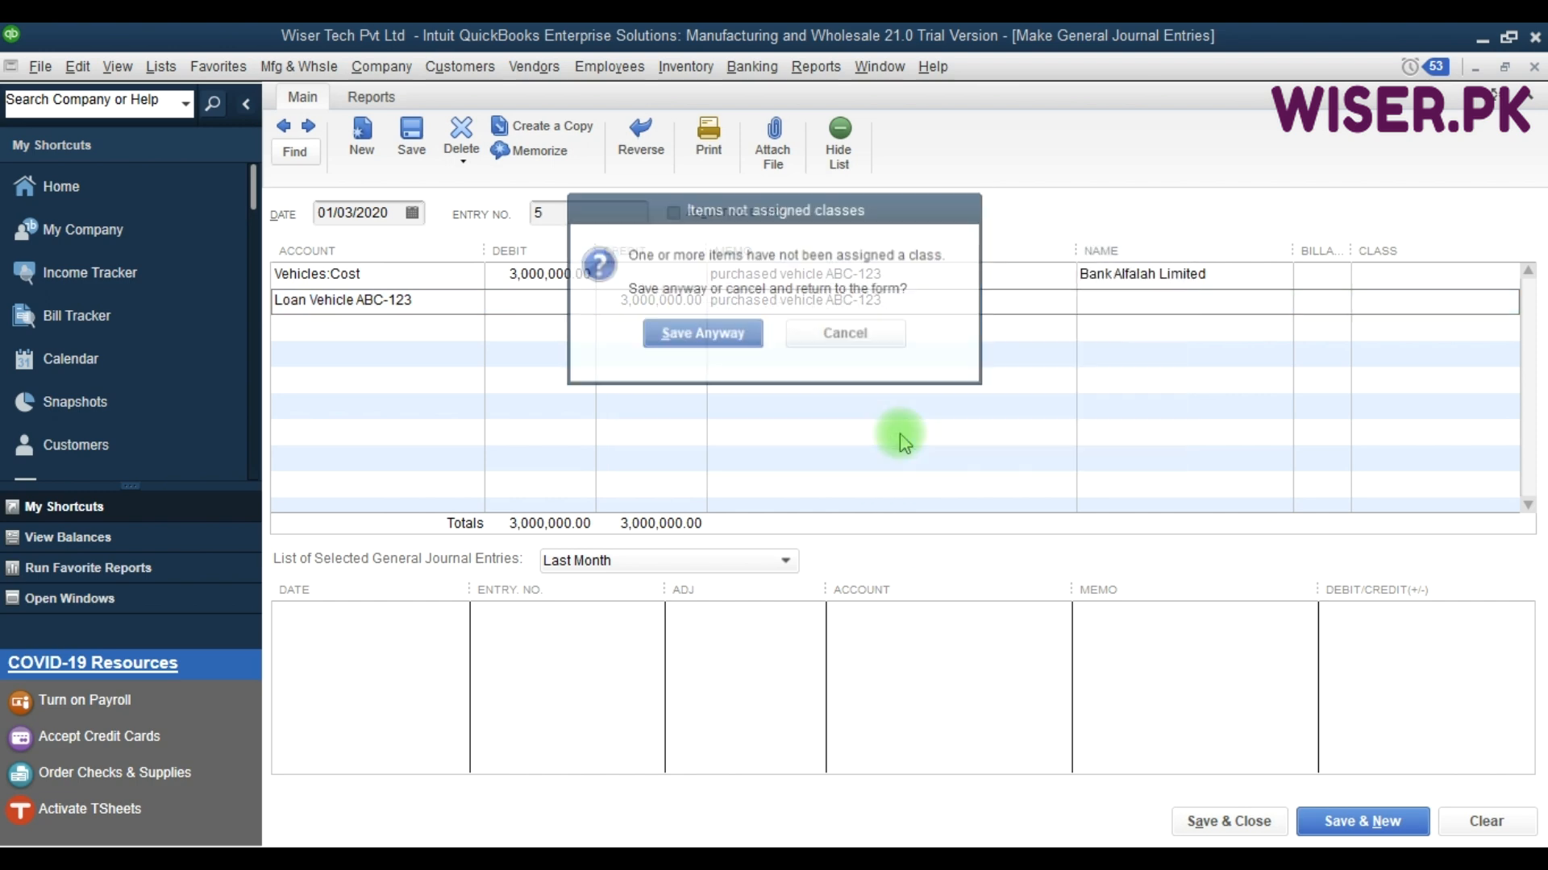
left_click(687, 332)
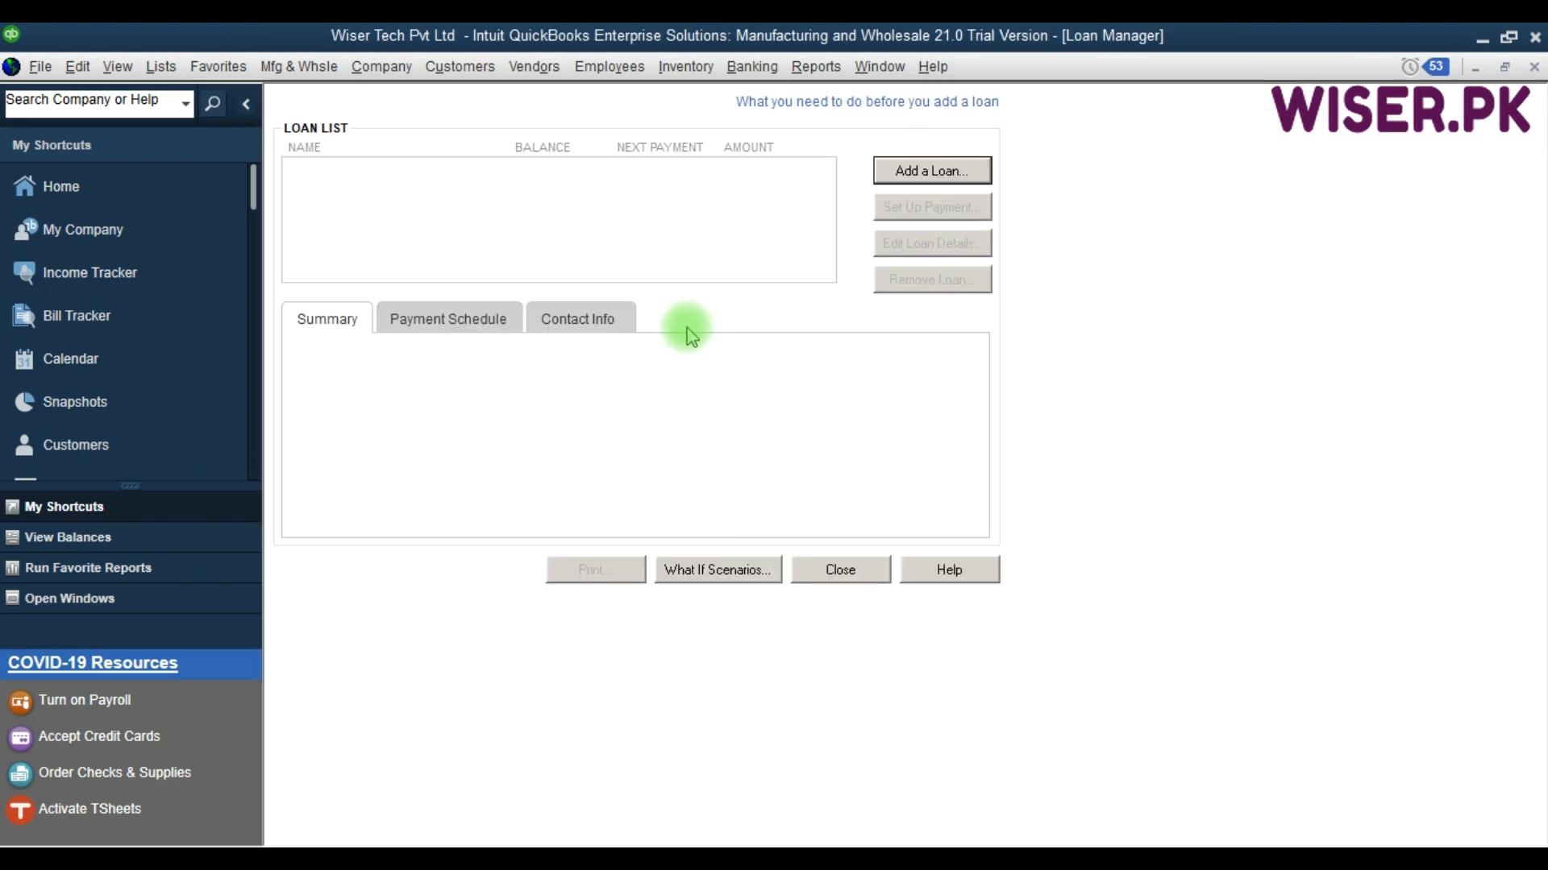
- Start a new loan on the Loan Vehicle ABC-123 account with Bank Alfalah Limited as the lender
left_click(921, 173)
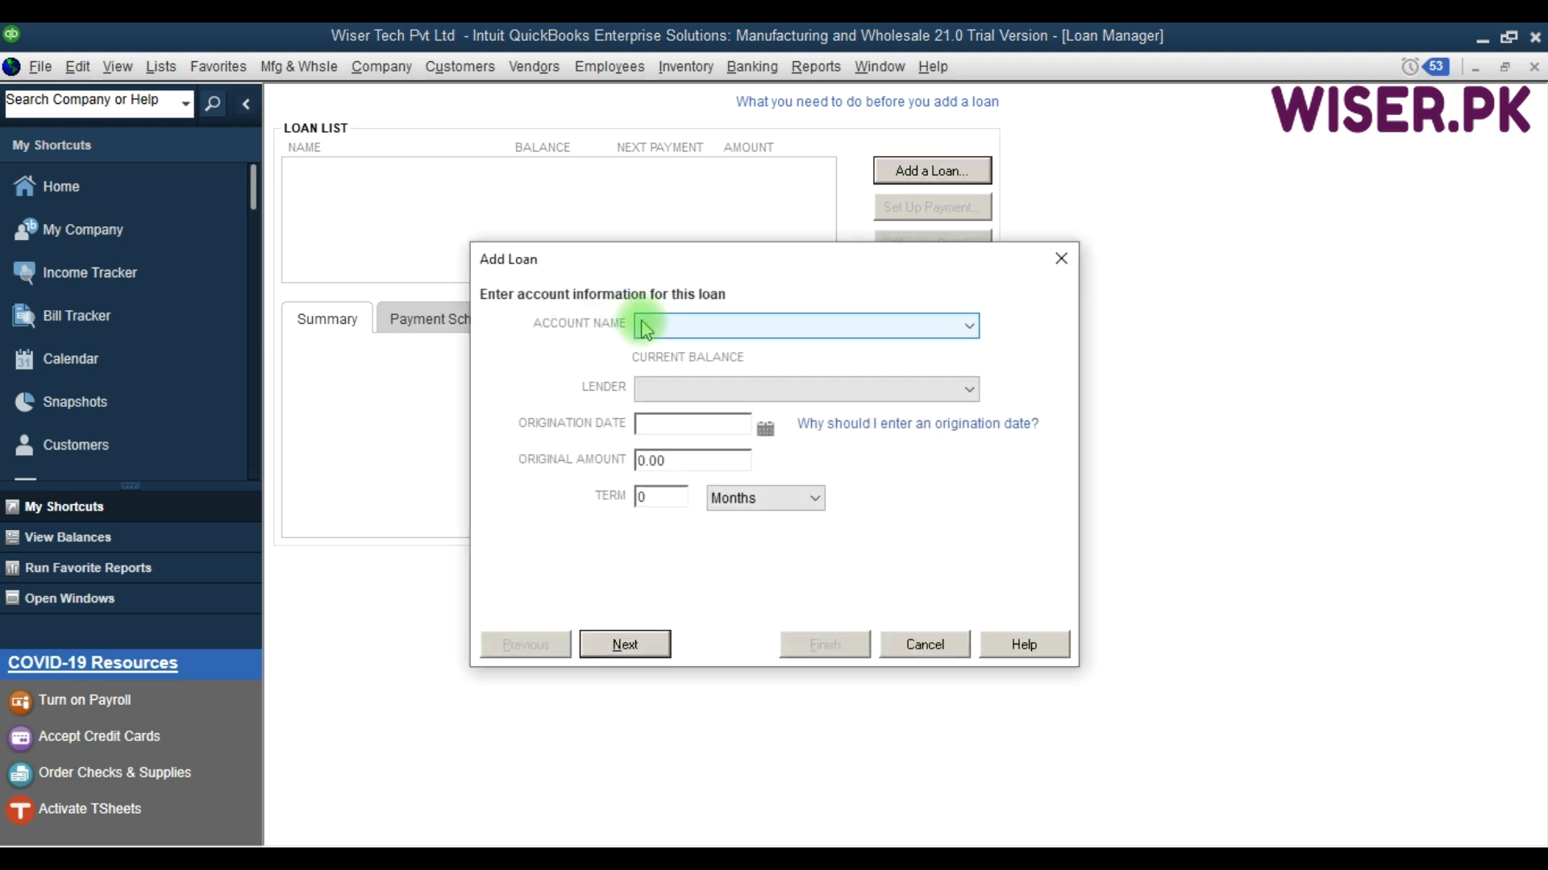
left_click(683, 327)
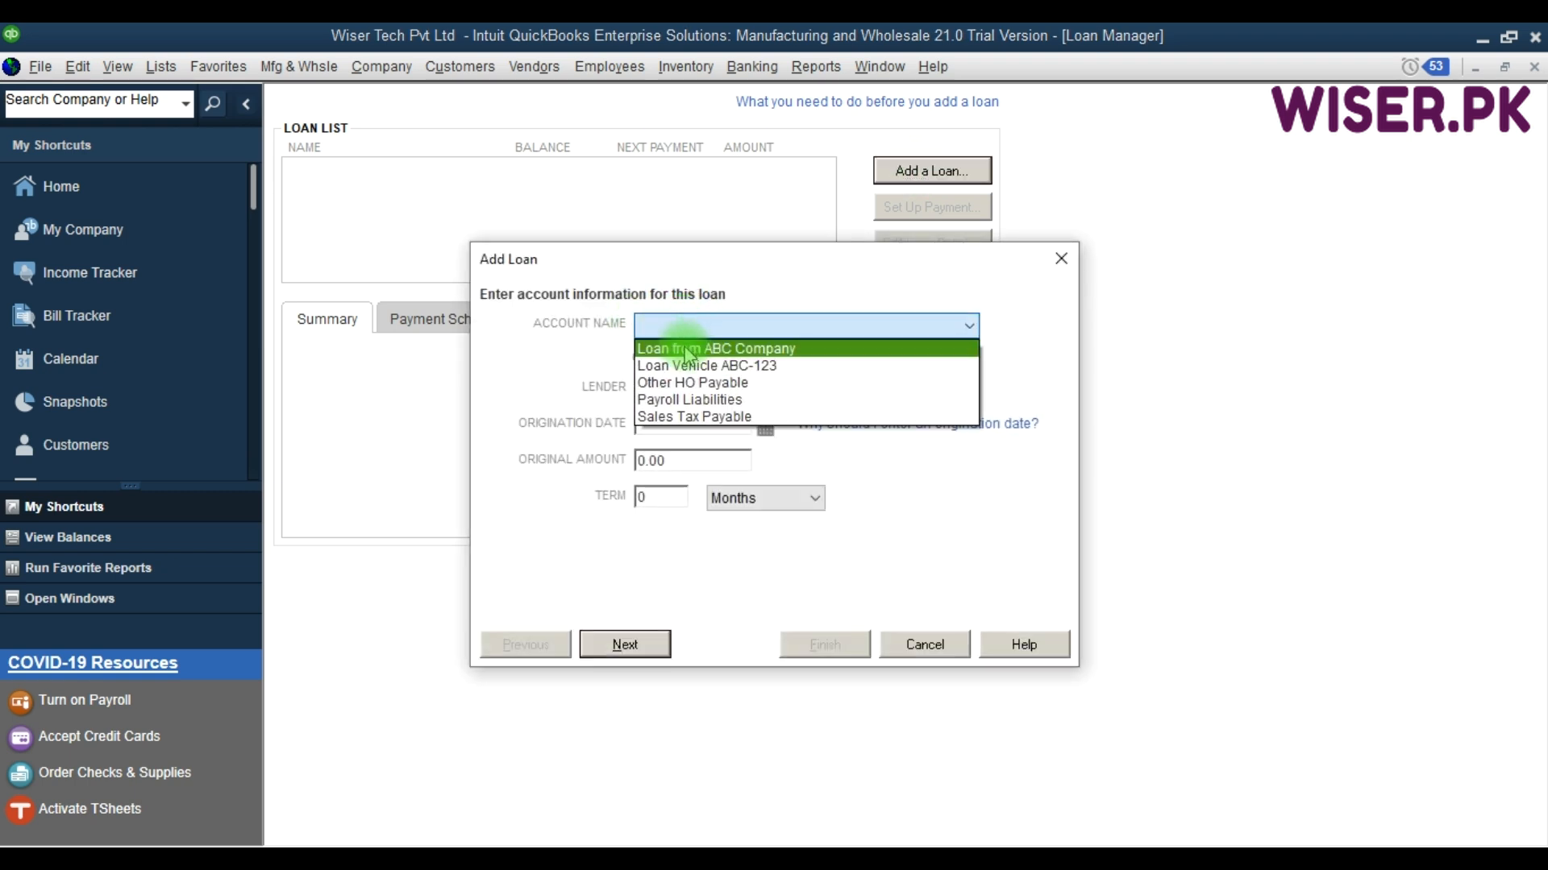
left_click(703, 366)
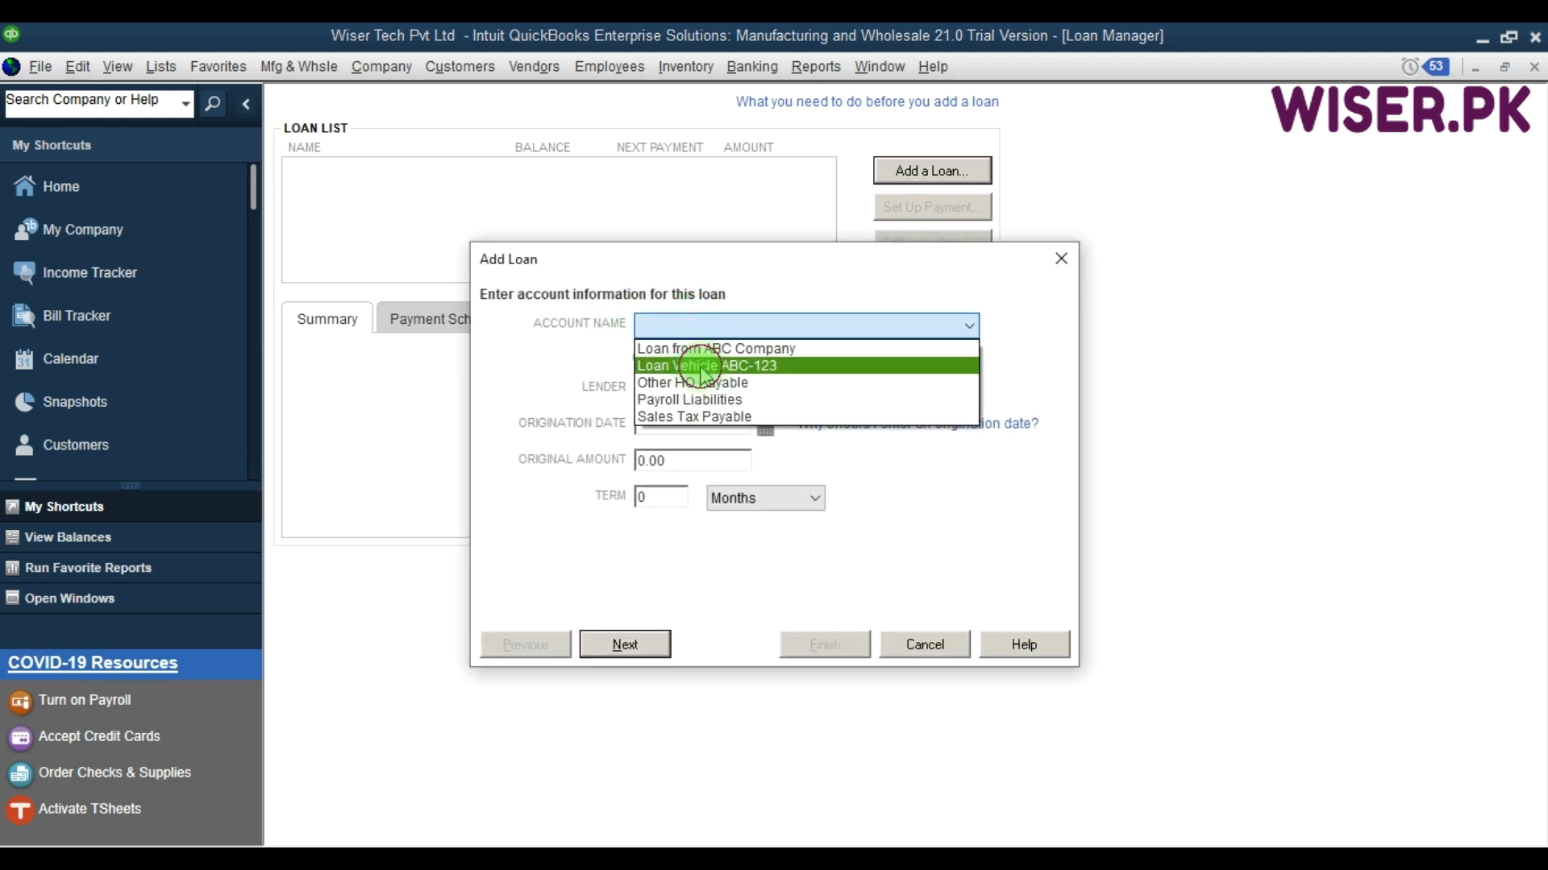
left_click(706, 391)
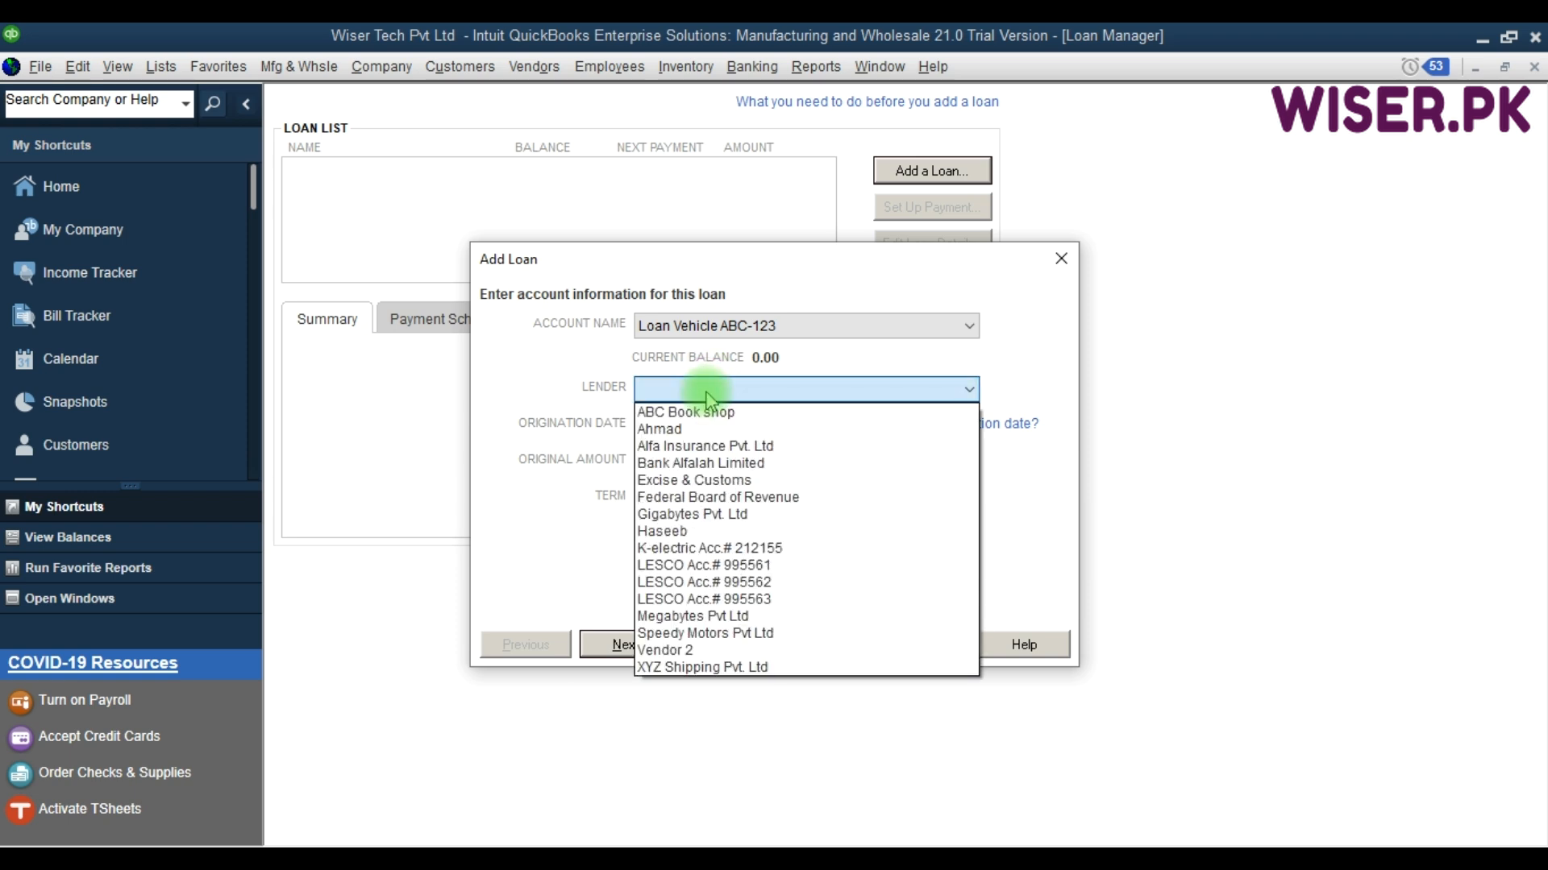
left_click(692, 459)
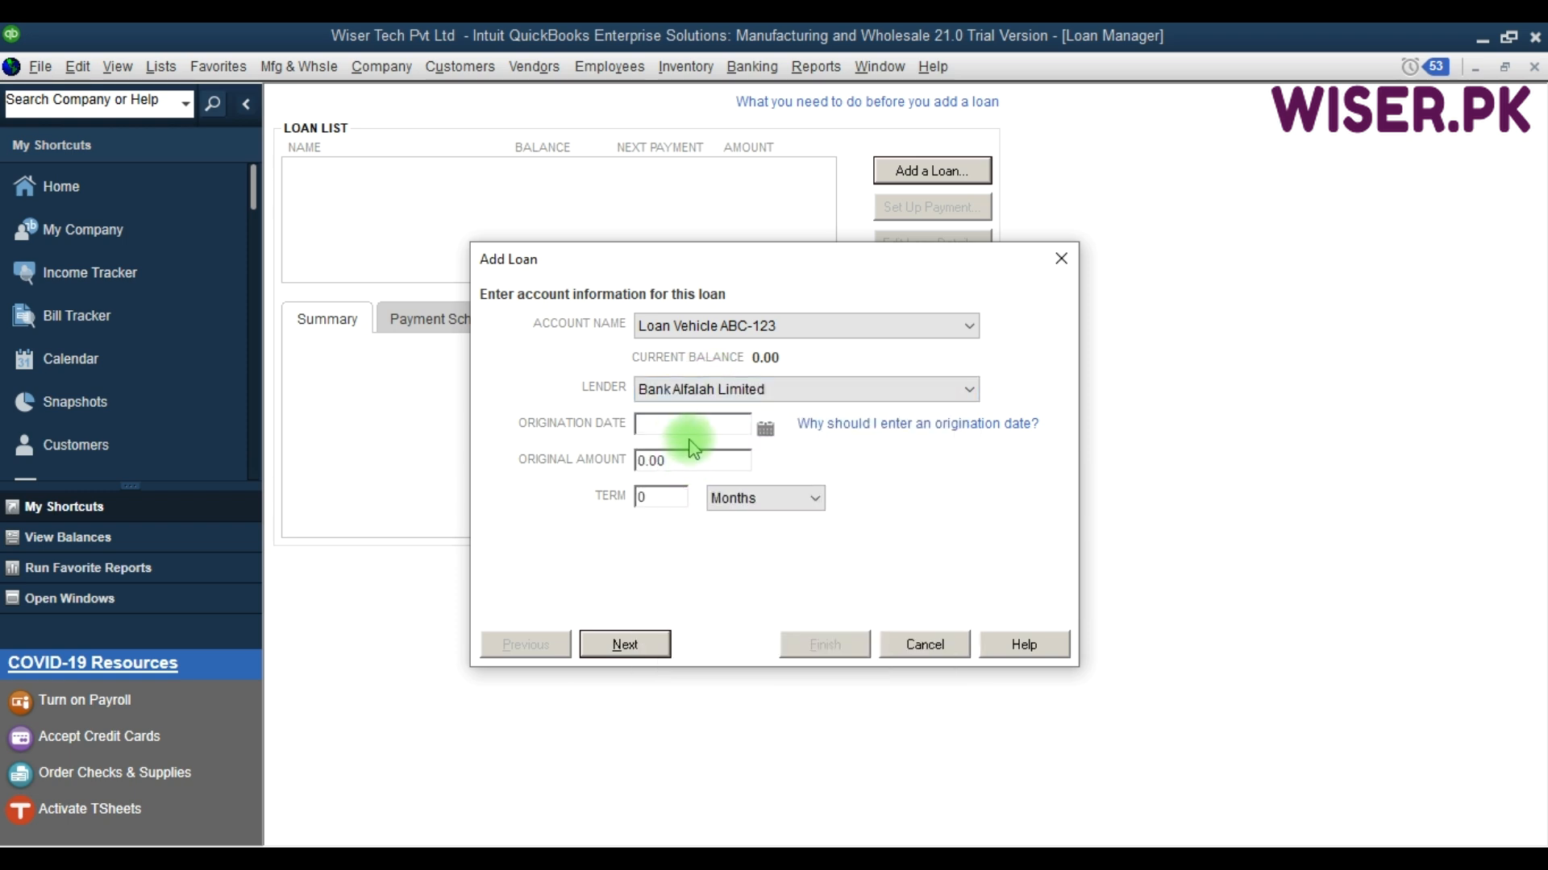
- Set the loan's origination date to 01/03/2020, original amount to 3,000,000 and term to 3 years, and continue to the payment information
left_click(666, 425)
type("0")
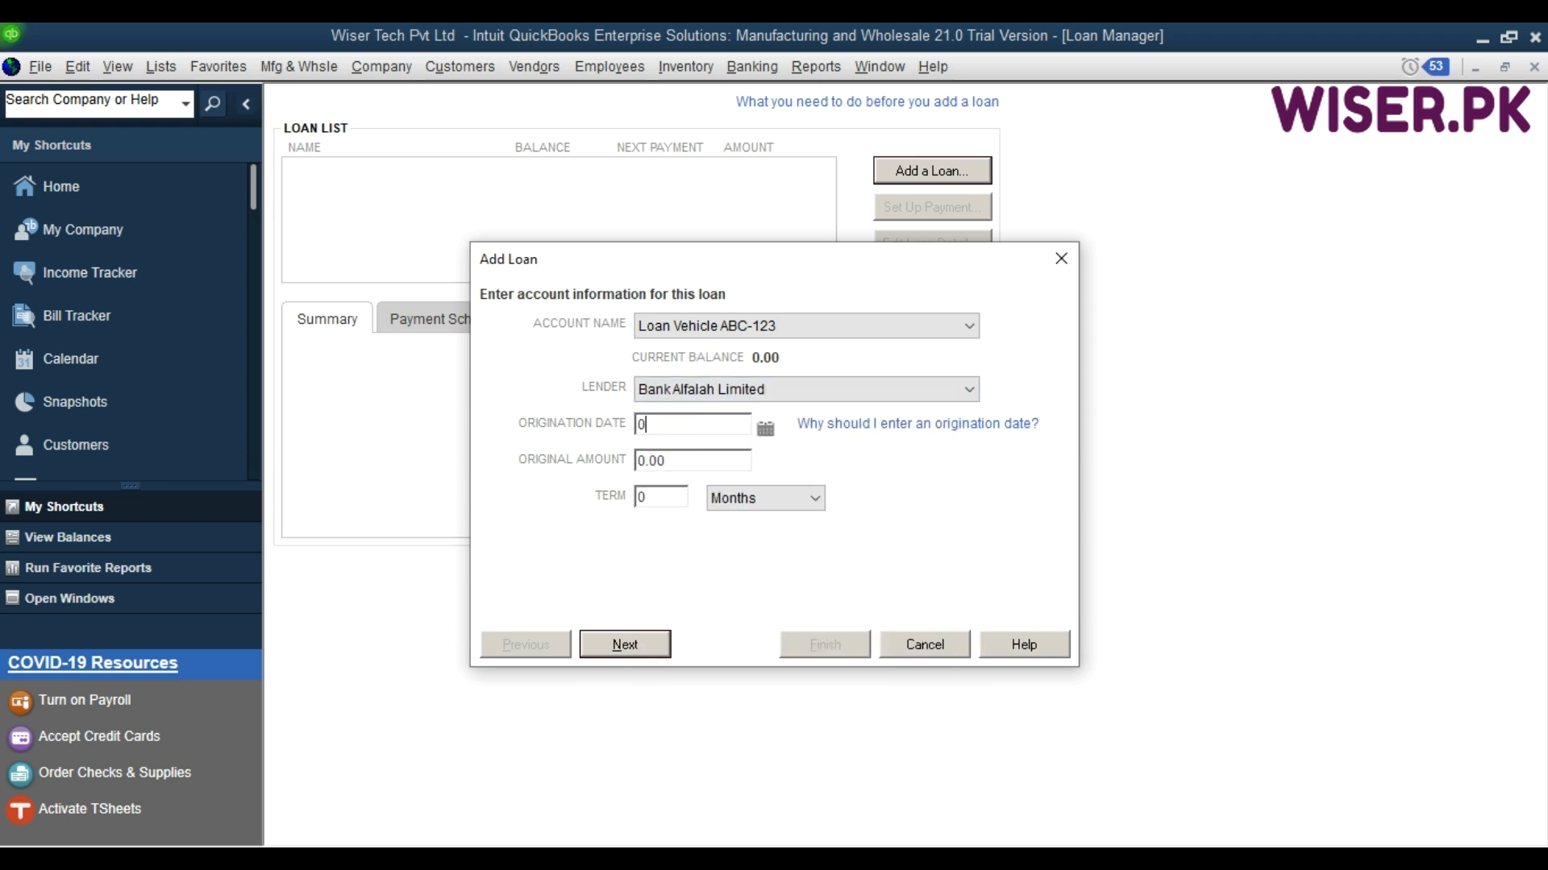
type("1-03-2020")
key("Tab")
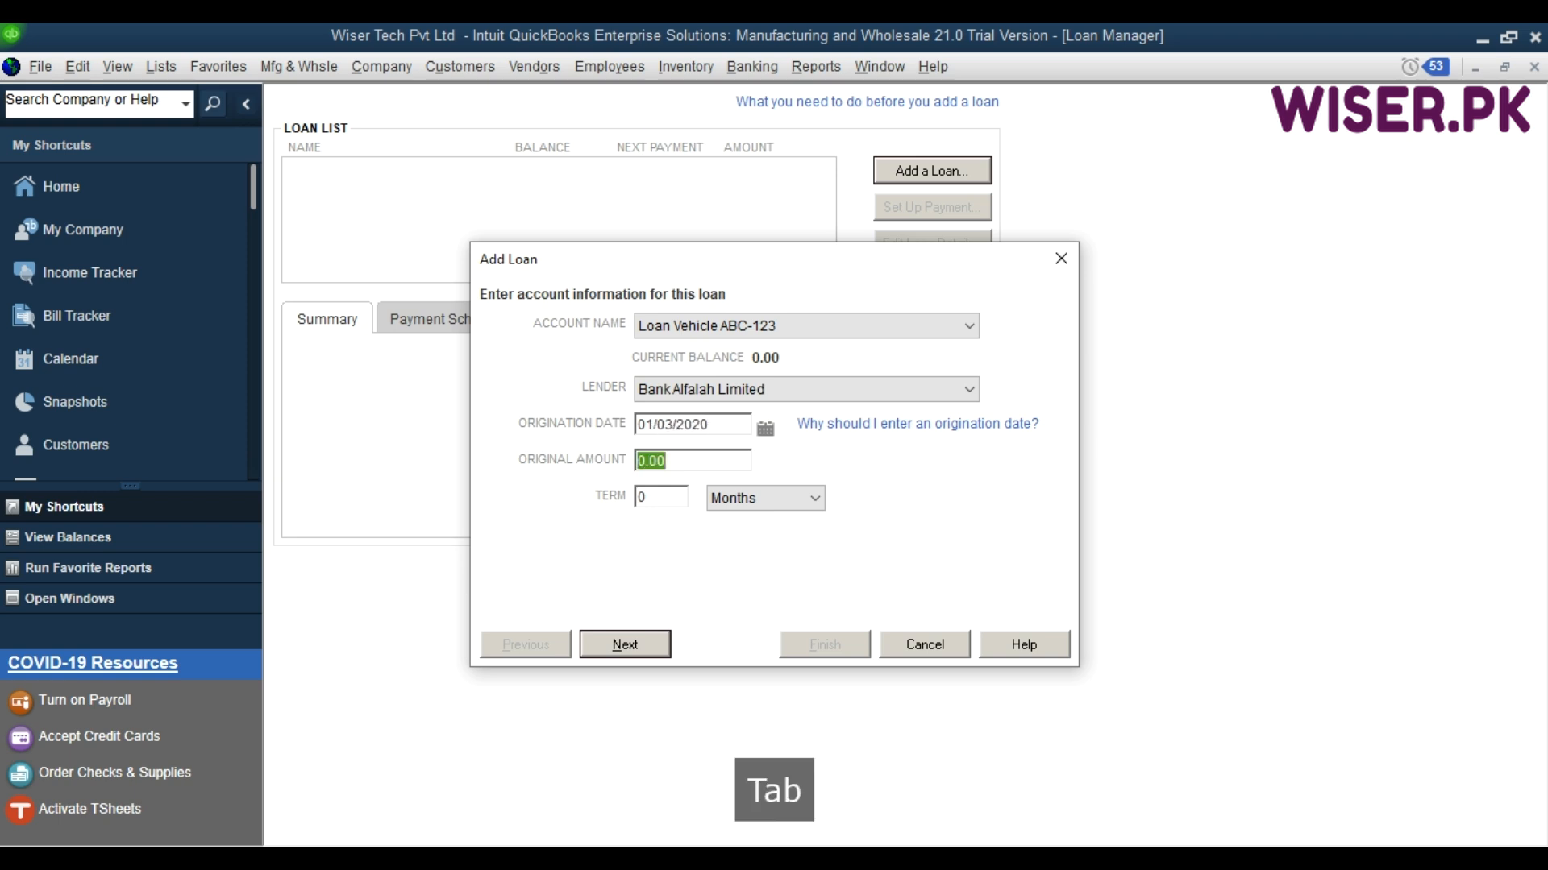
type("3,000,")
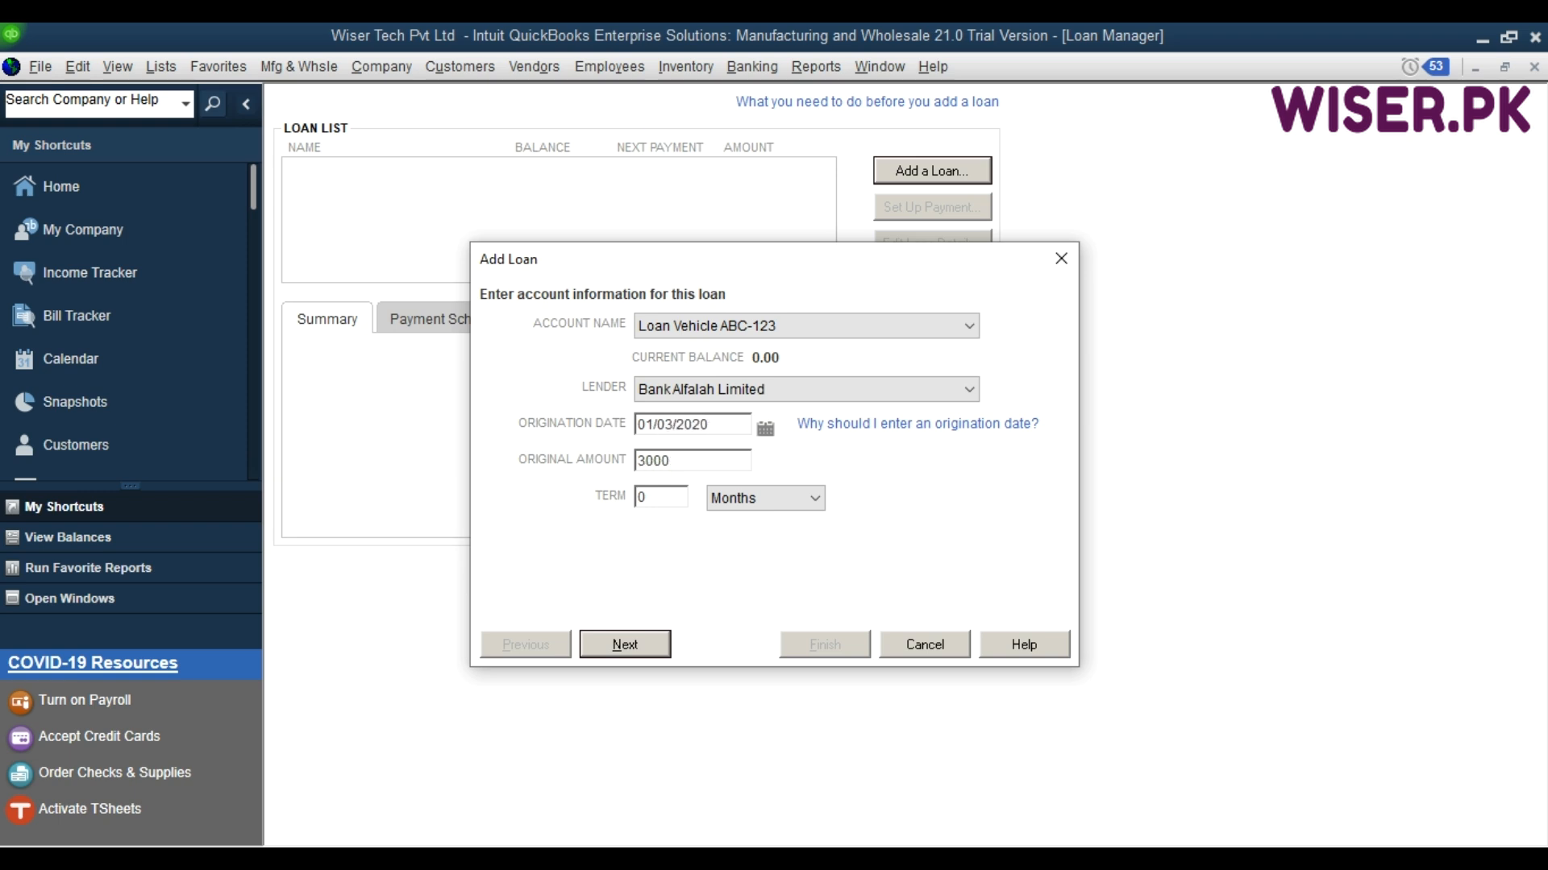
type("000.0")
key("Tab")
type("3")
key("Tab")
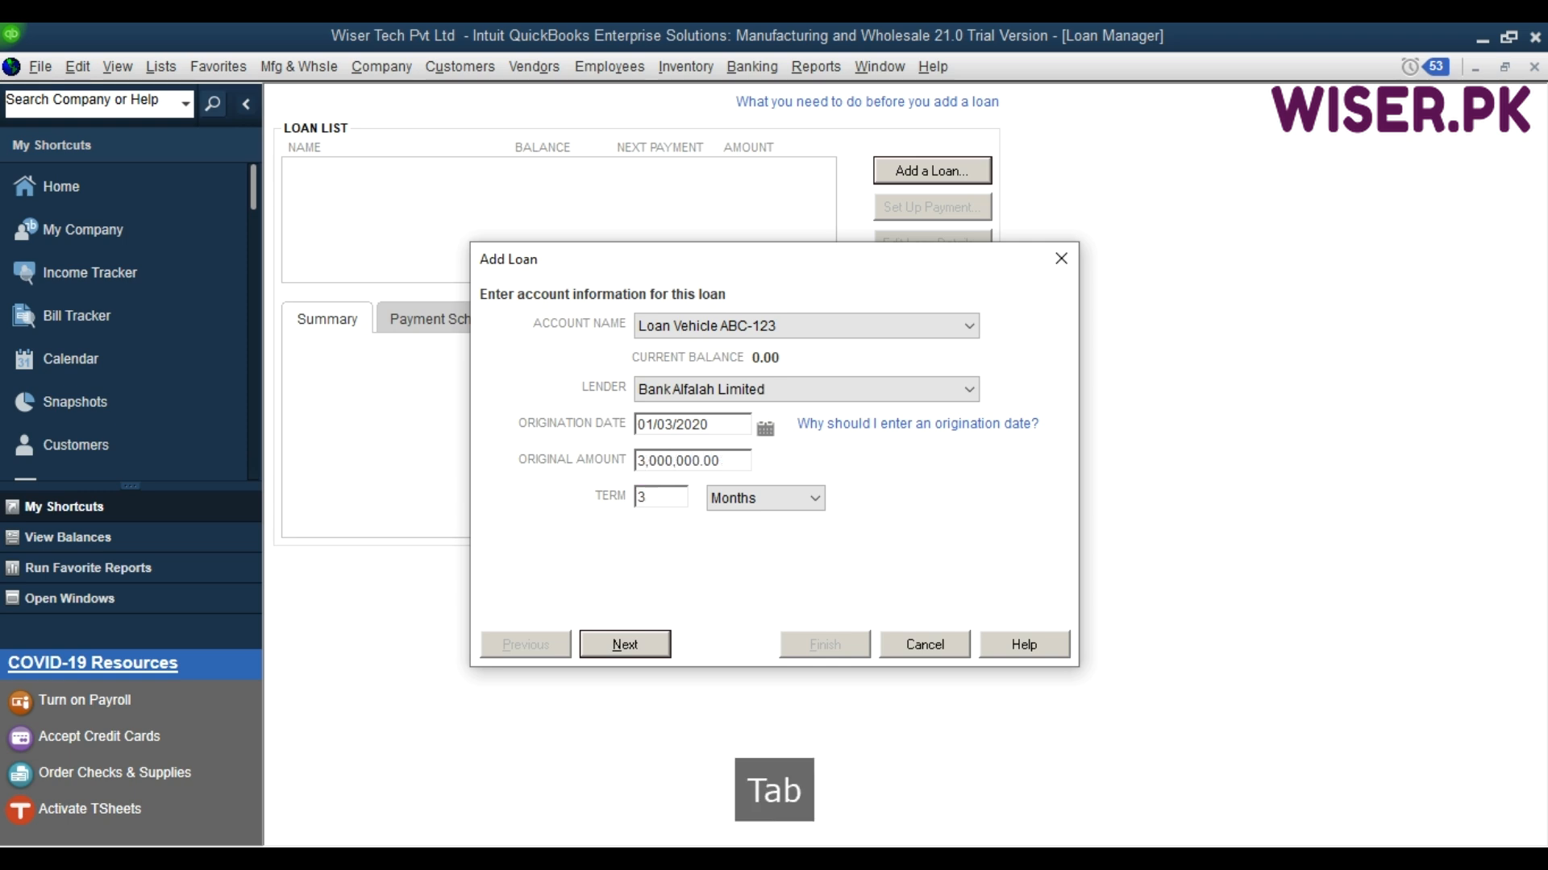
left_click(795, 497)
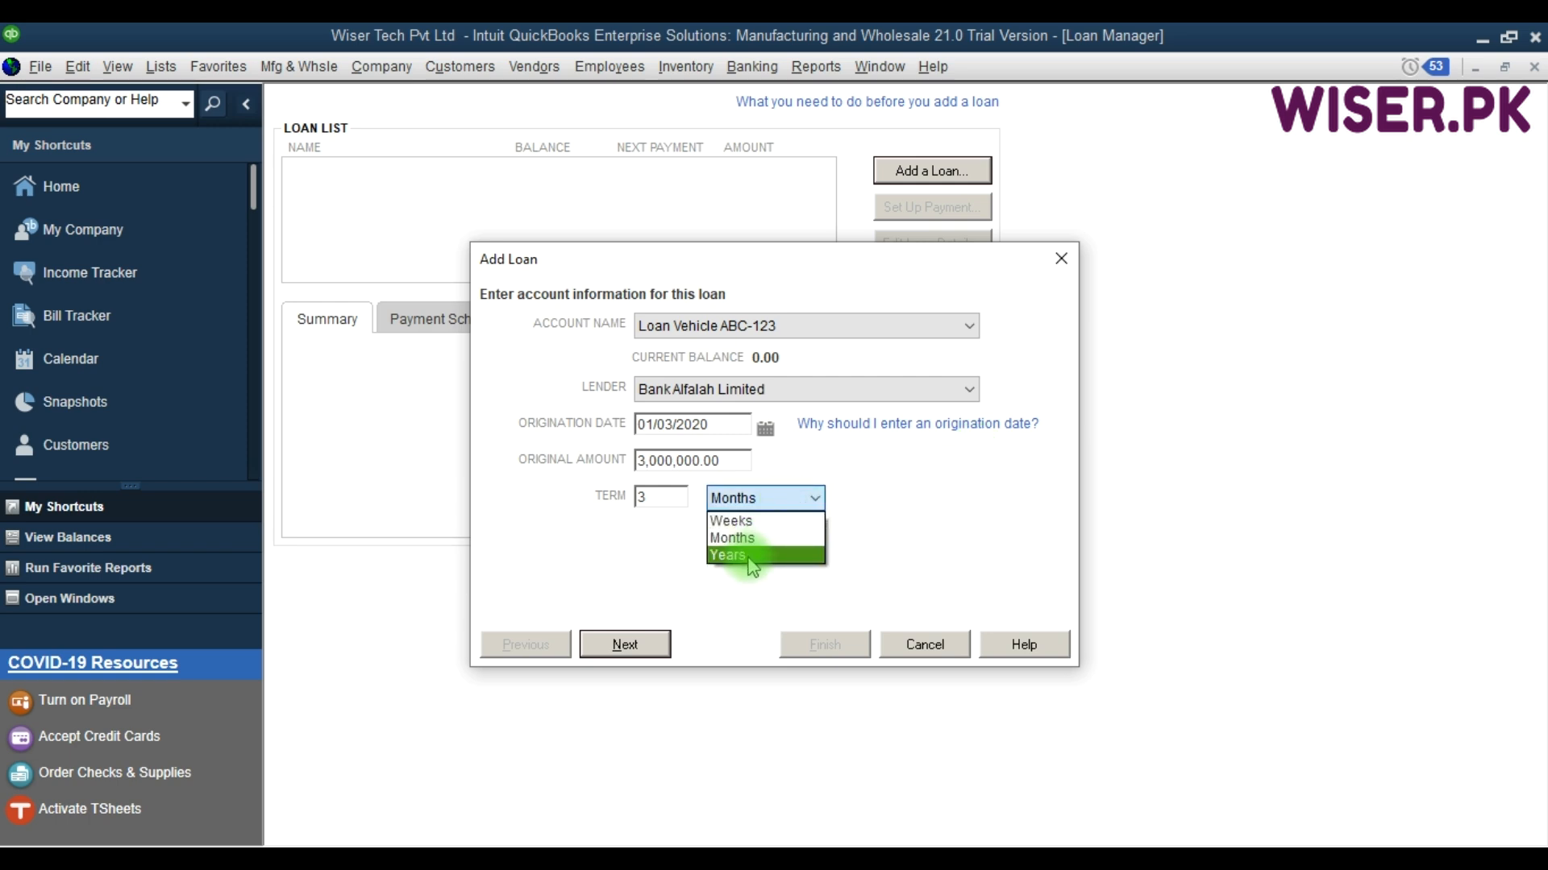
left_click(754, 558)
left_click(629, 645)
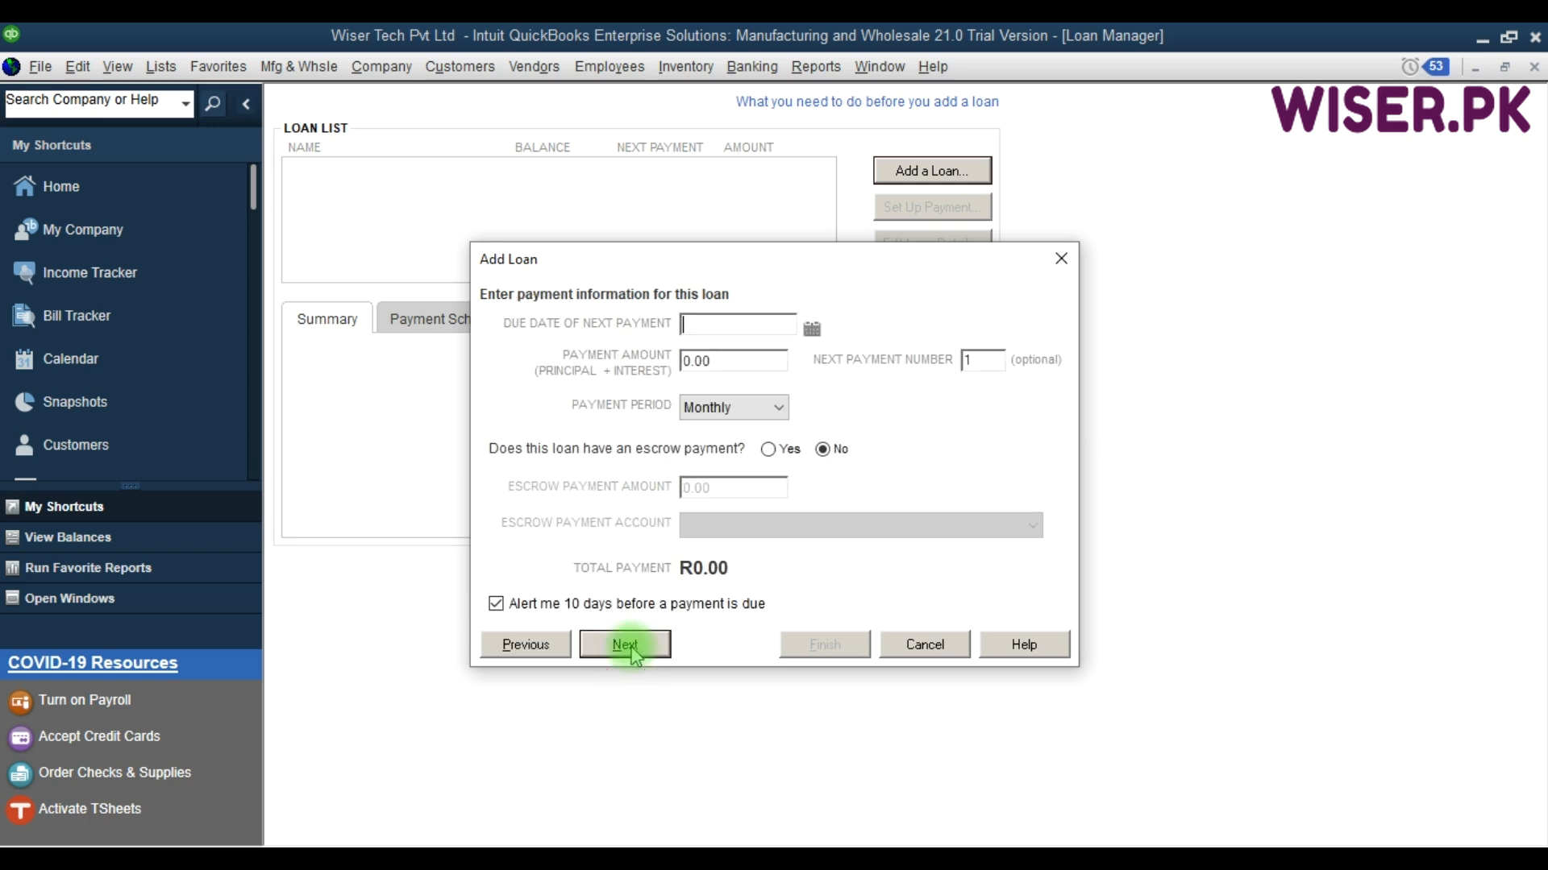
- Set the loan's next payment due date to 01/04/2020 and the payment amount to 83,333, keeping payment number 1 and the monthly period
left_click(707, 330)
key("F9")
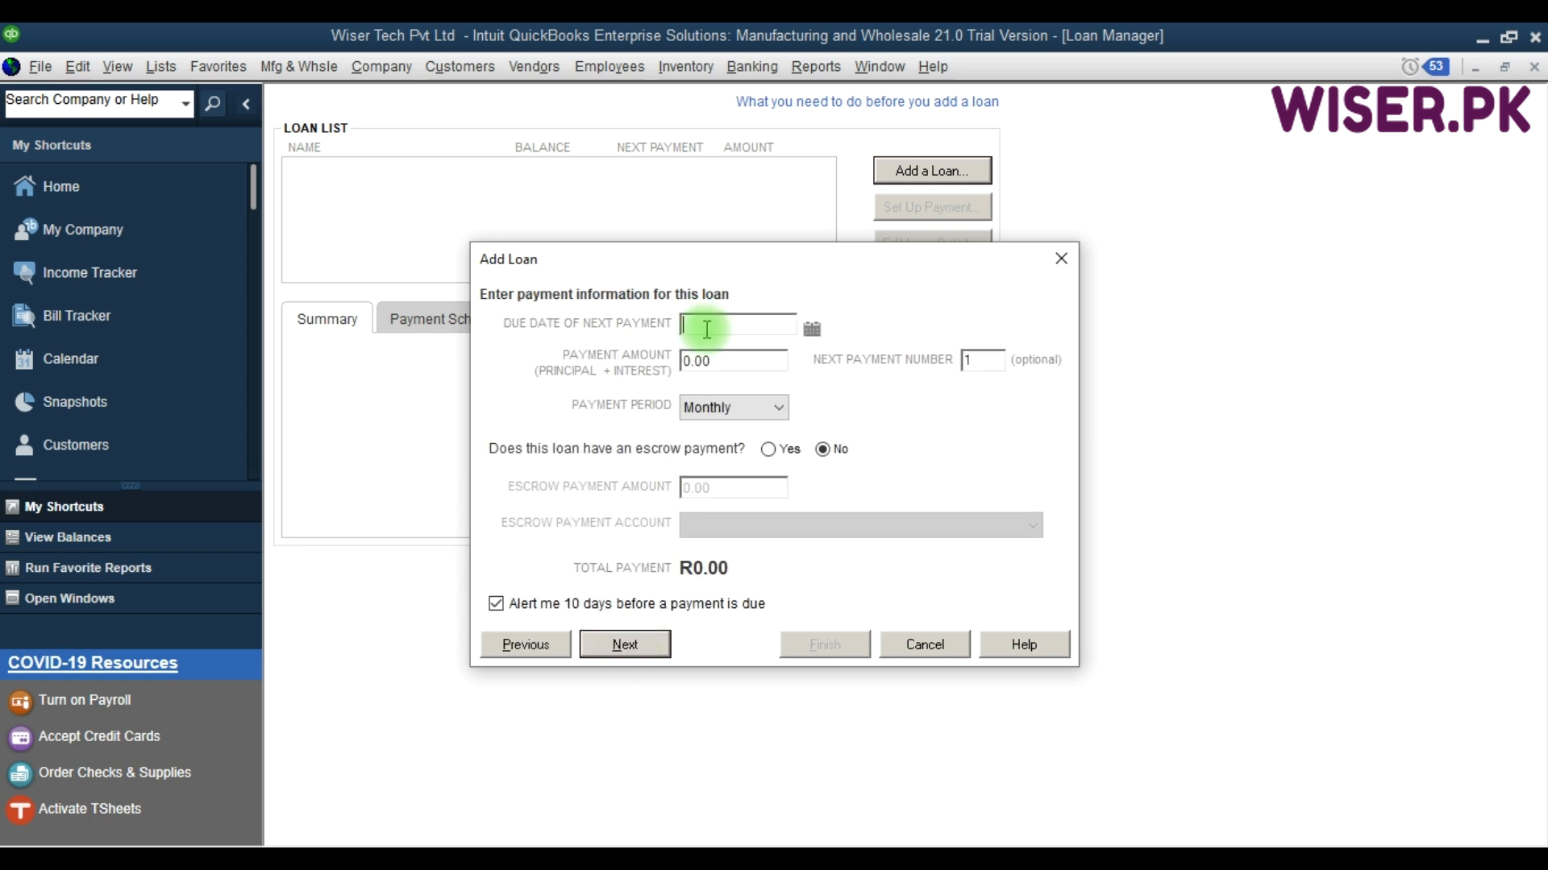
type("01-04-2020")
key("Tab")
type("83,")
type("3333")
key("Tab")
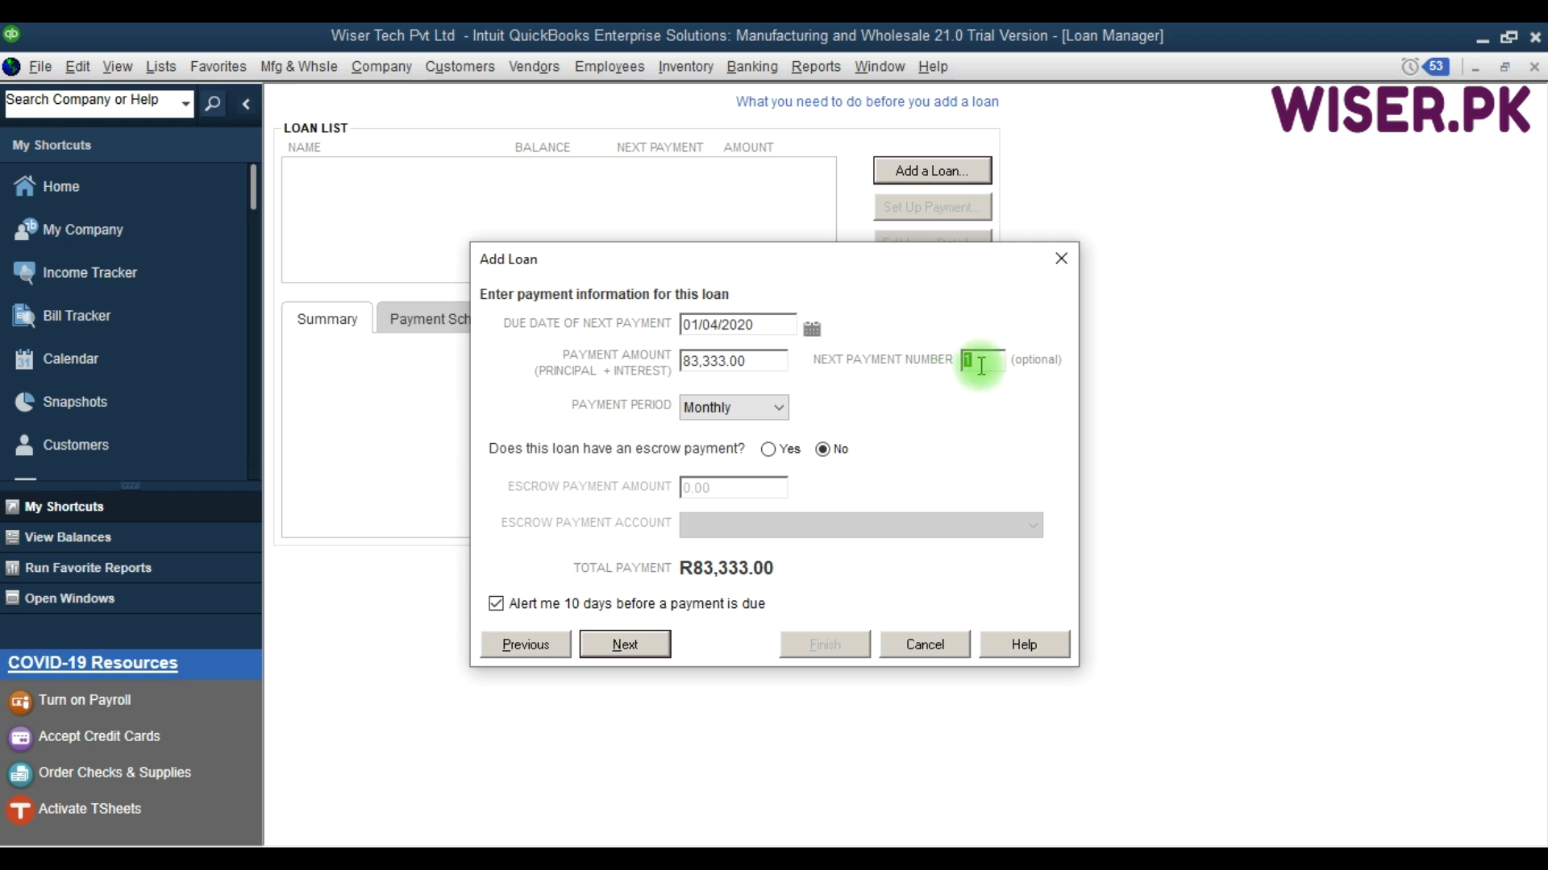
left_click(977, 363)
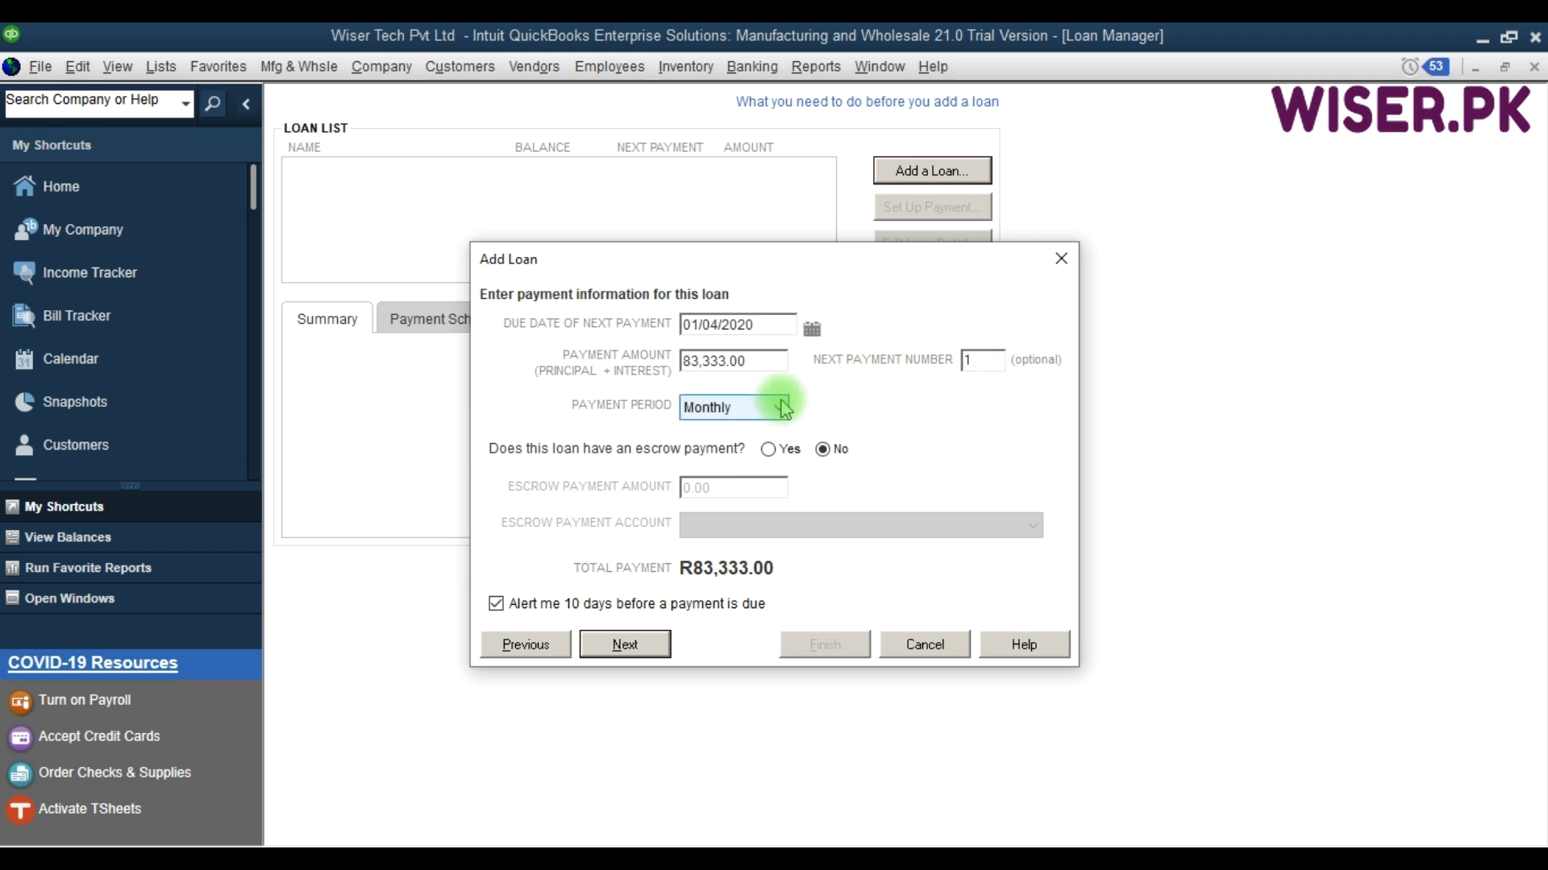
left_click(780, 408)
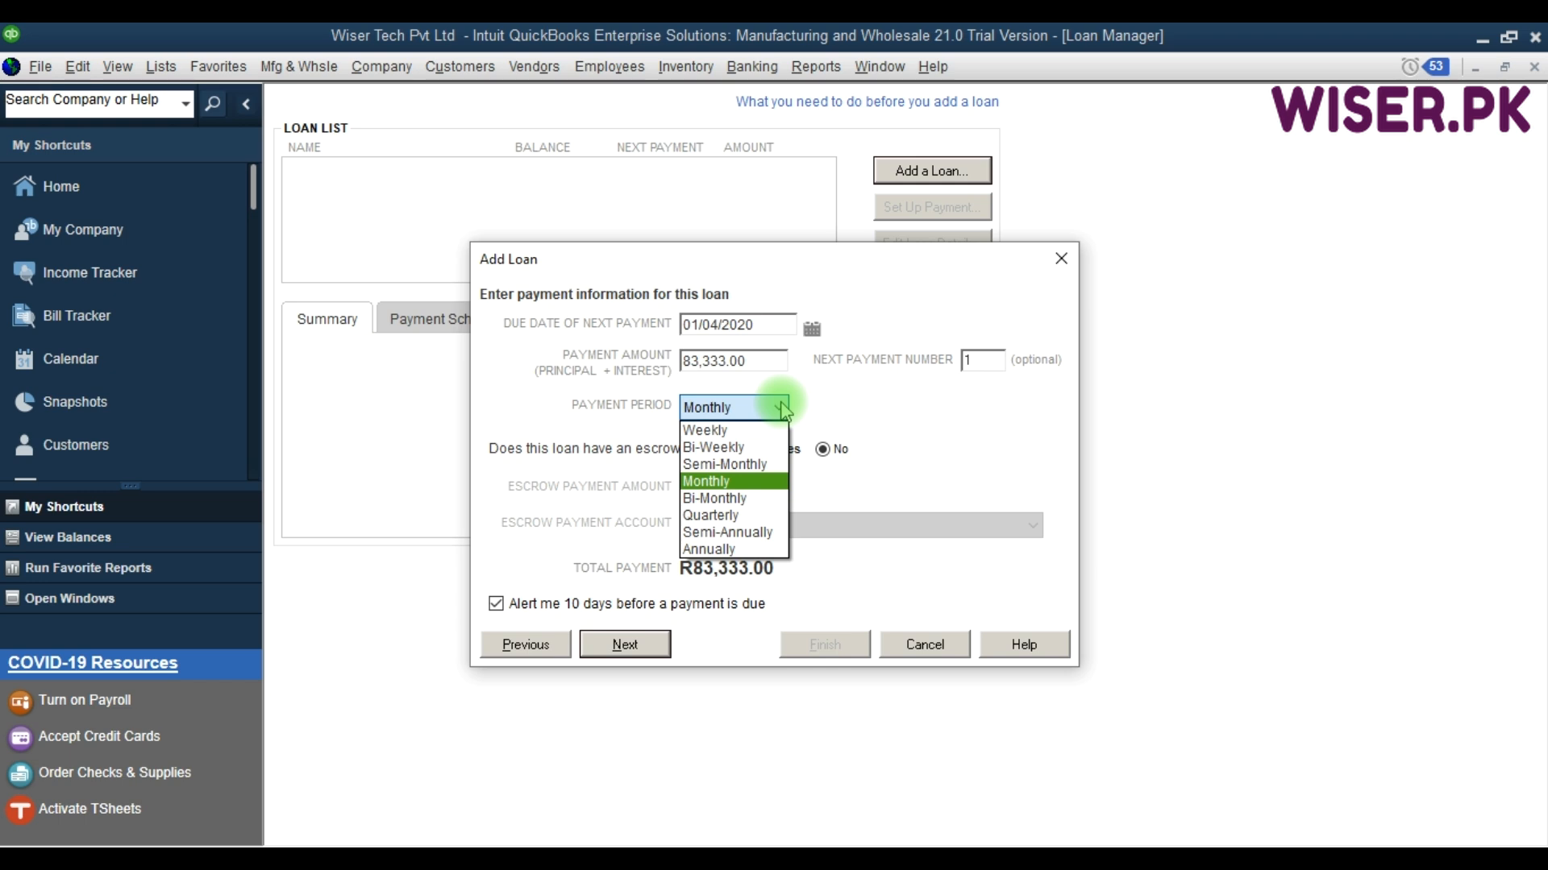
left_click(782, 409)
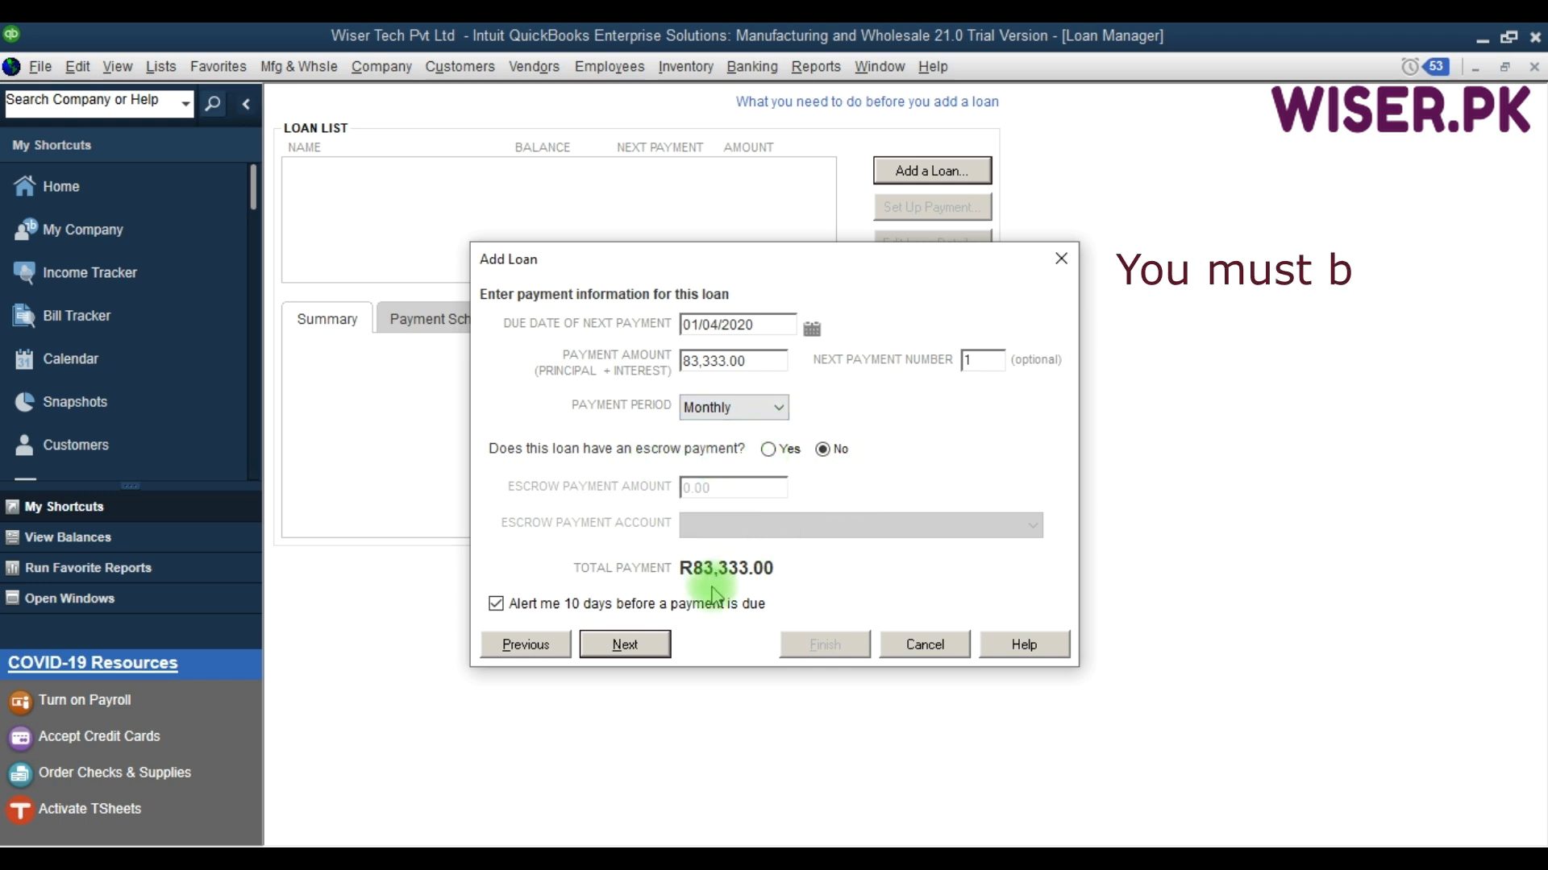
- Continue to the loan's interest information and set the interest rate to 8%
left_click(625, 645)
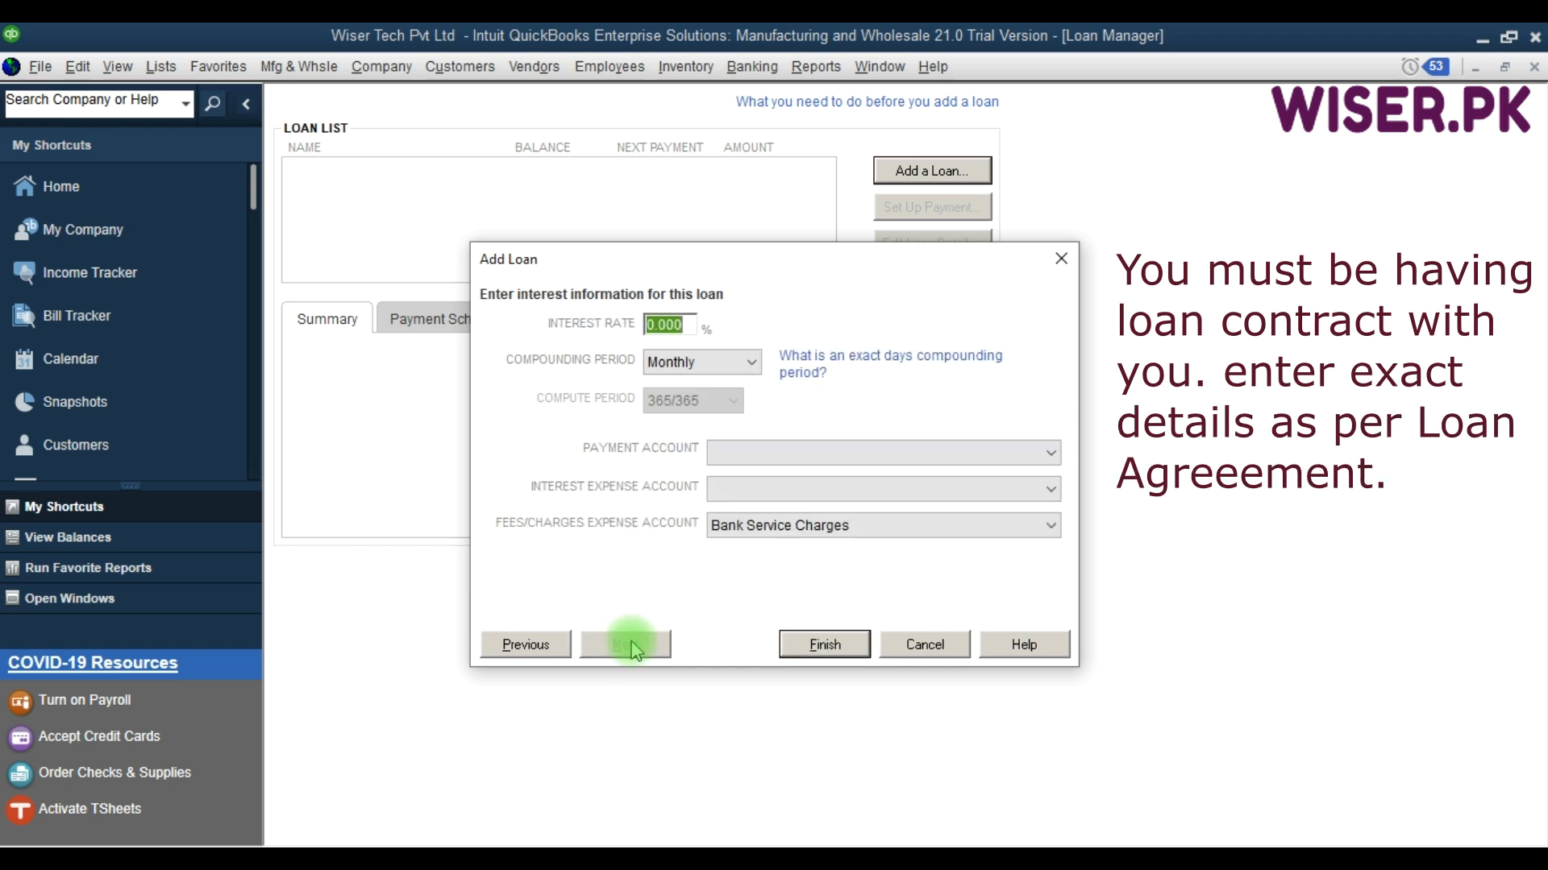
type("8")
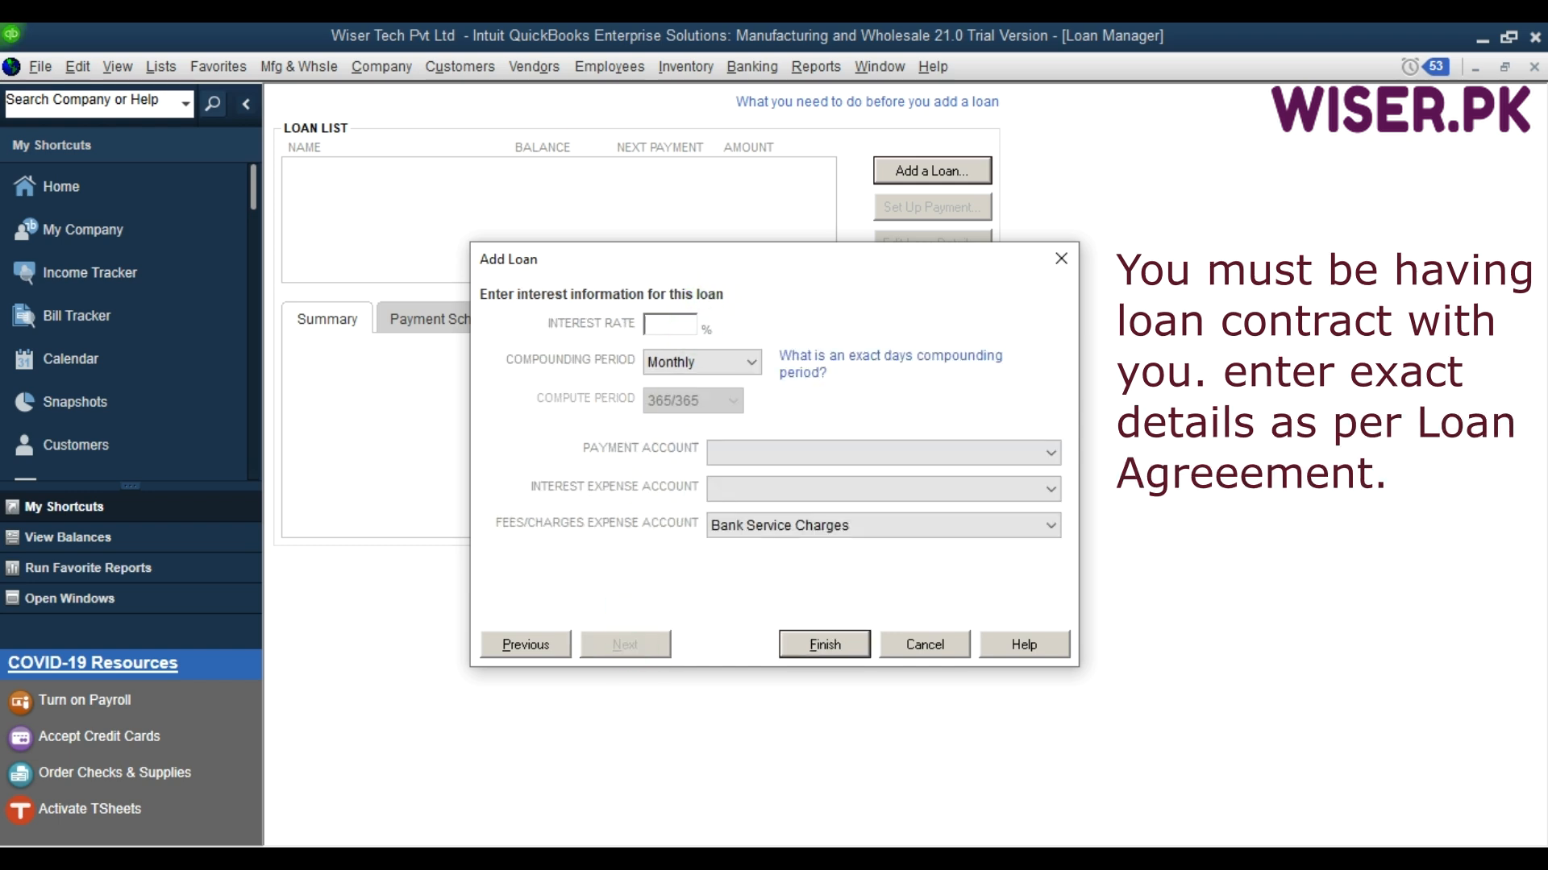
key("Tab")
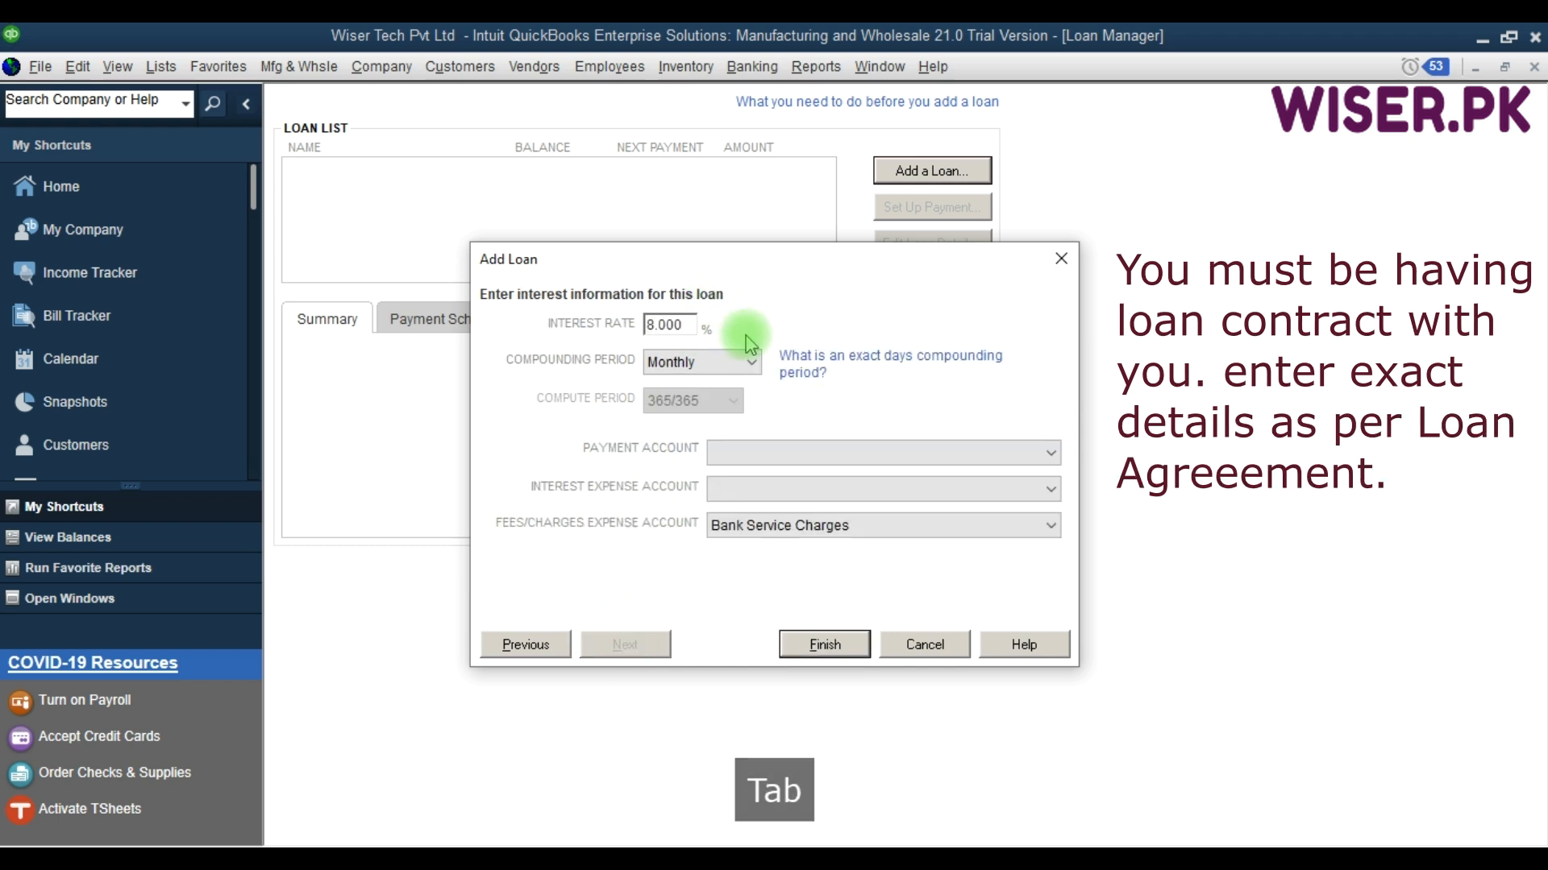
left_click(754, 451)
left_click(755, 361)
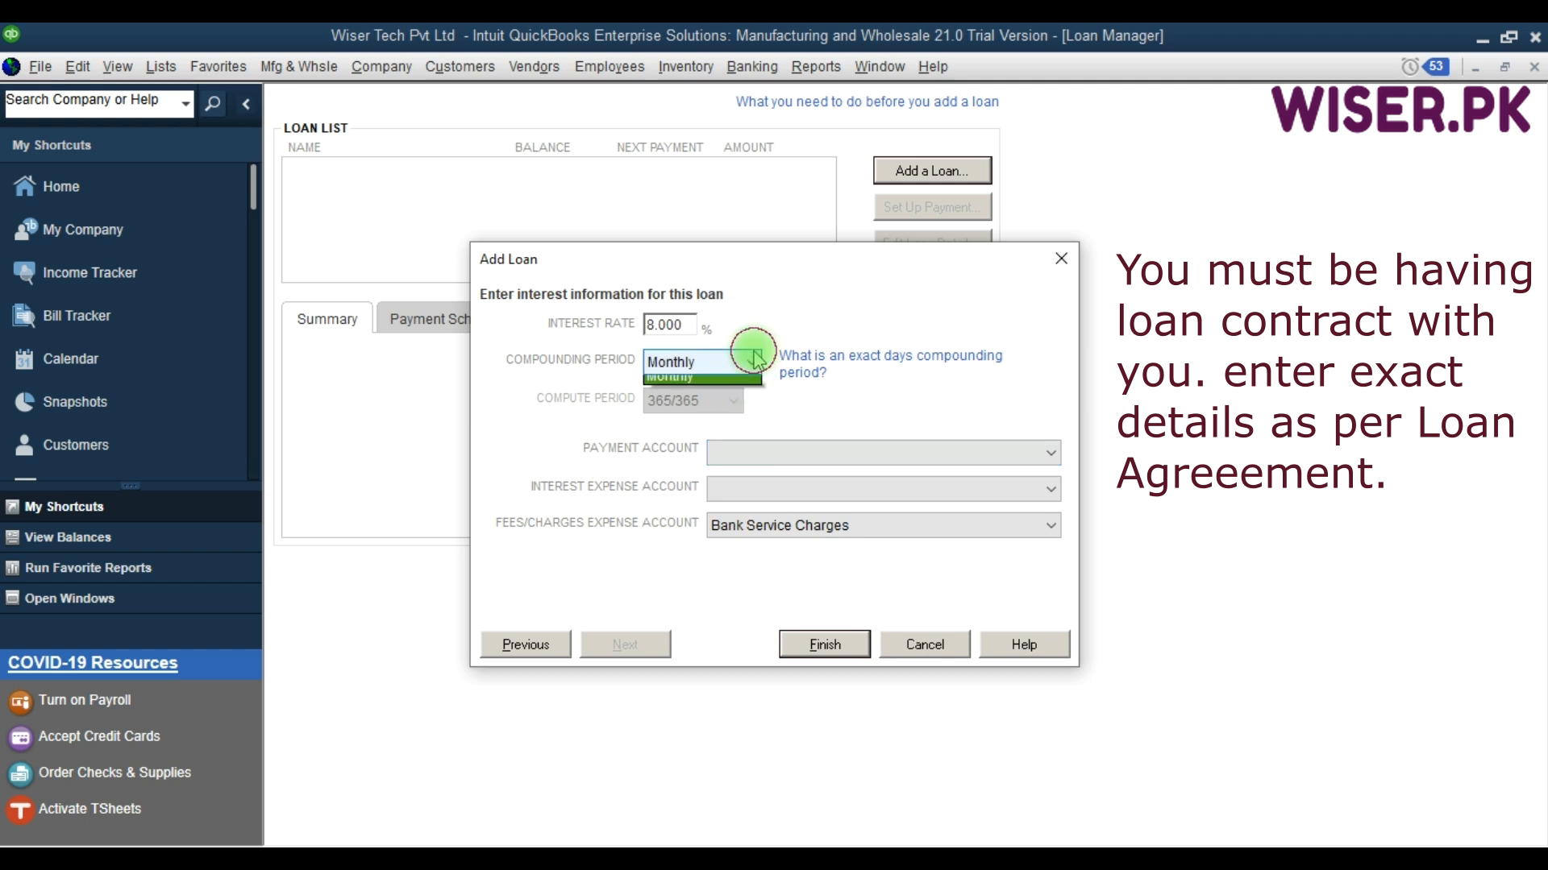
left_click(715, 395)
left_click(732, 400)
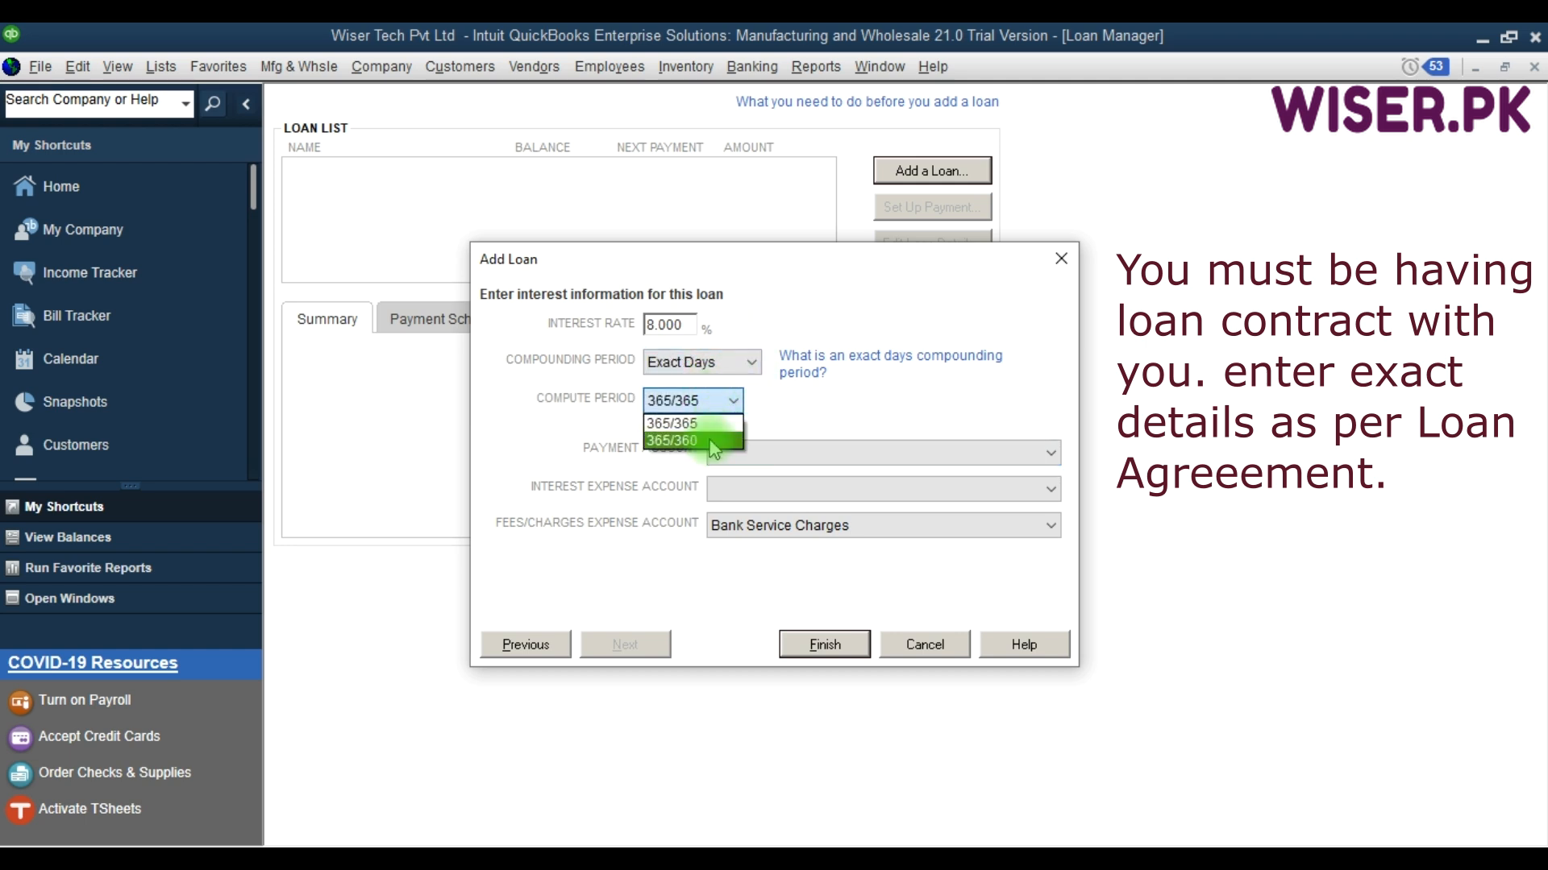
left_click(750, 361)
left_click(749, 362)
left_click(740, 381)
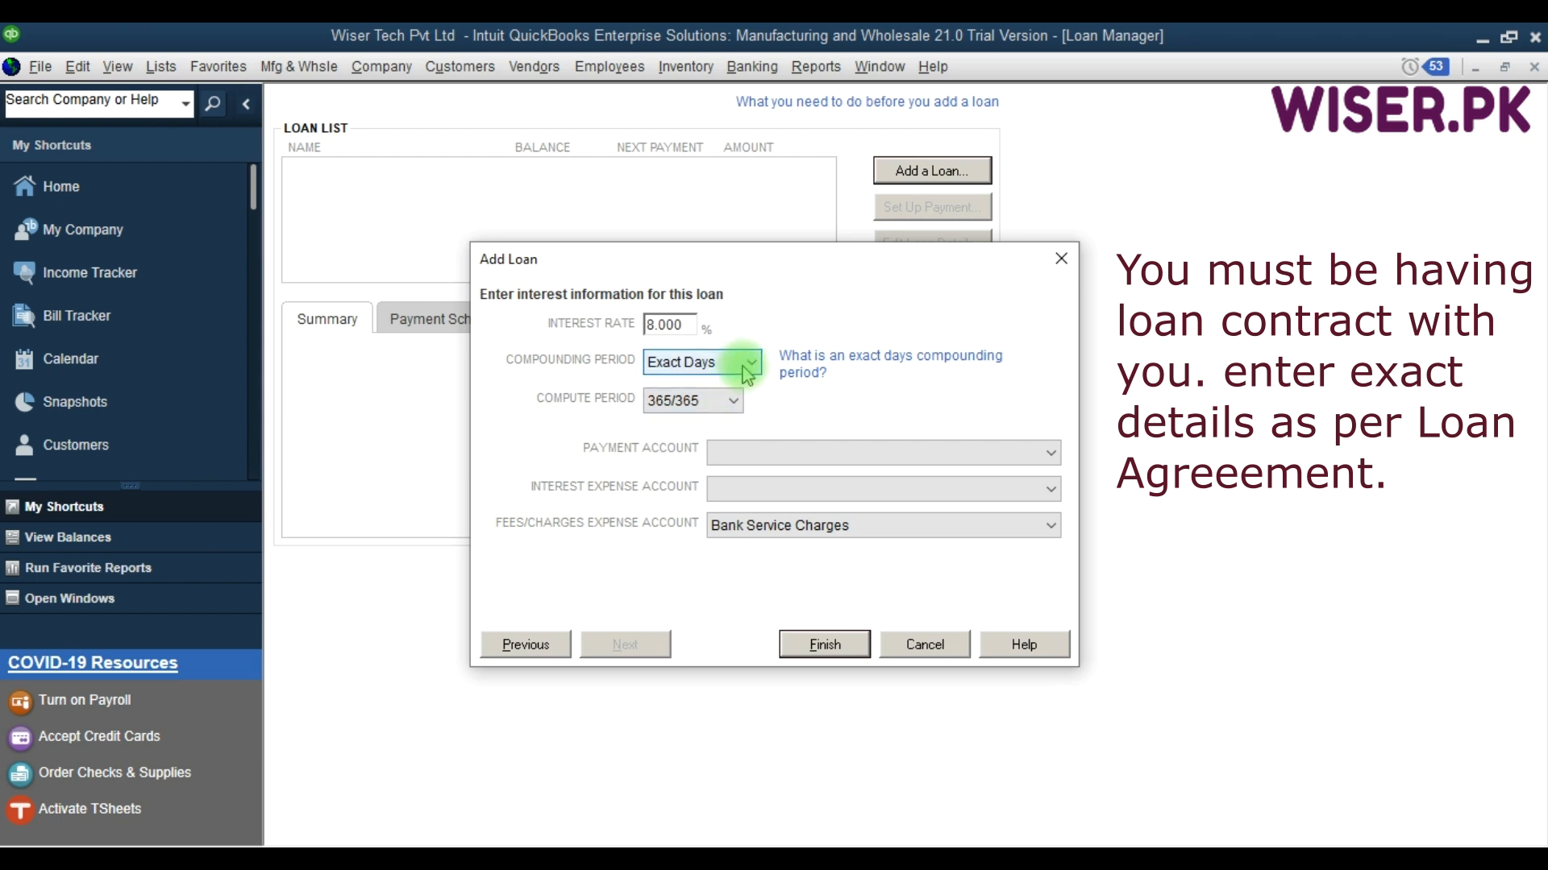
left_click(737, 362)
left_click(709, 403)
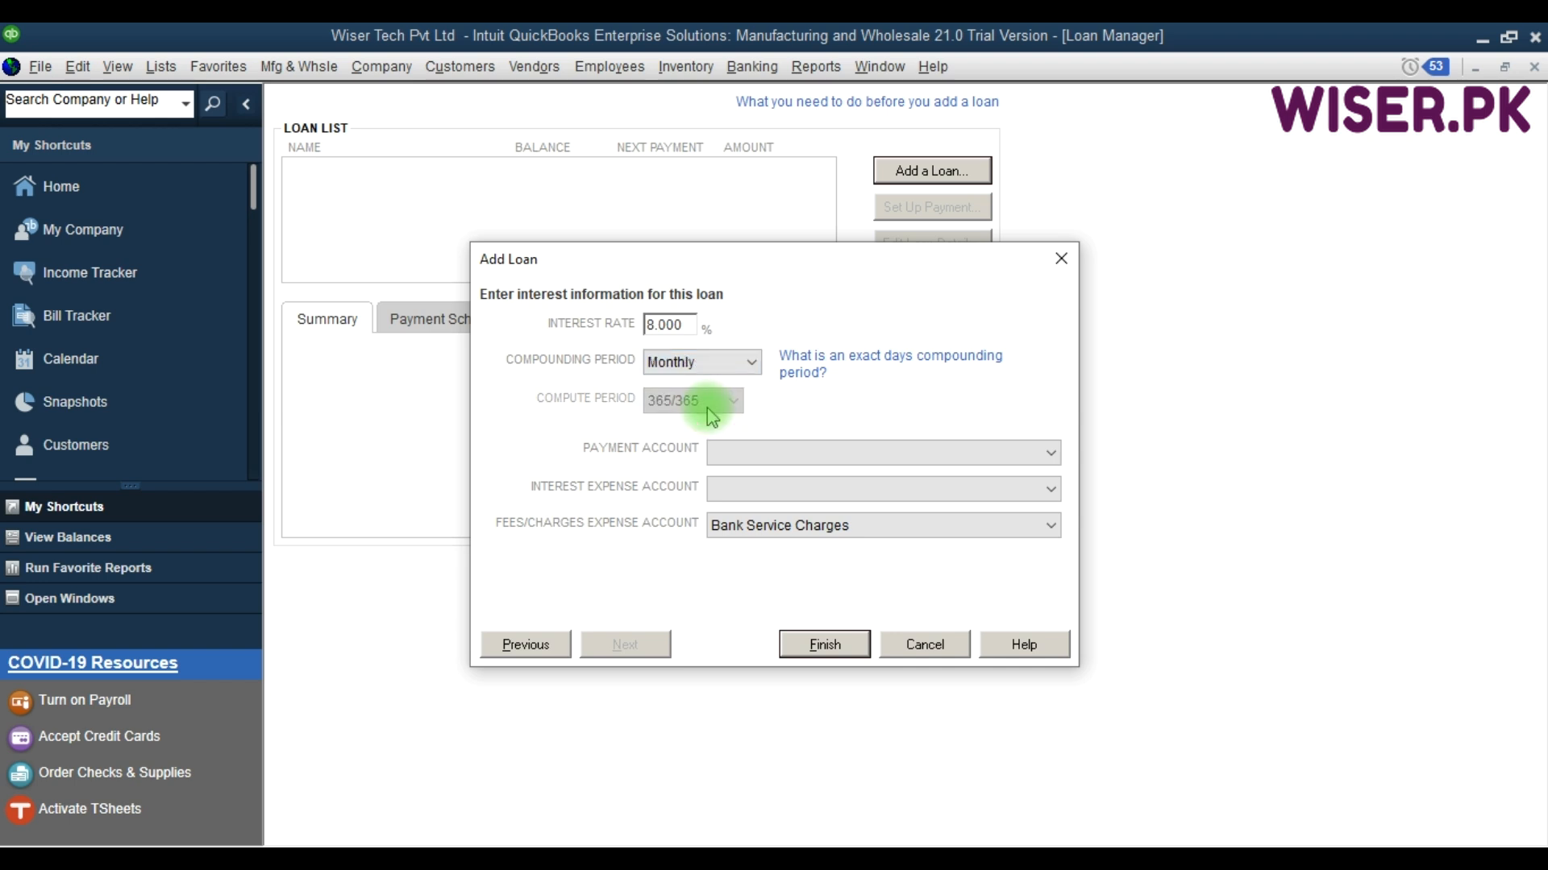
- Choose Bank Alfalah as the payment account for the loan
left_click(1028, 456)
key("F9")
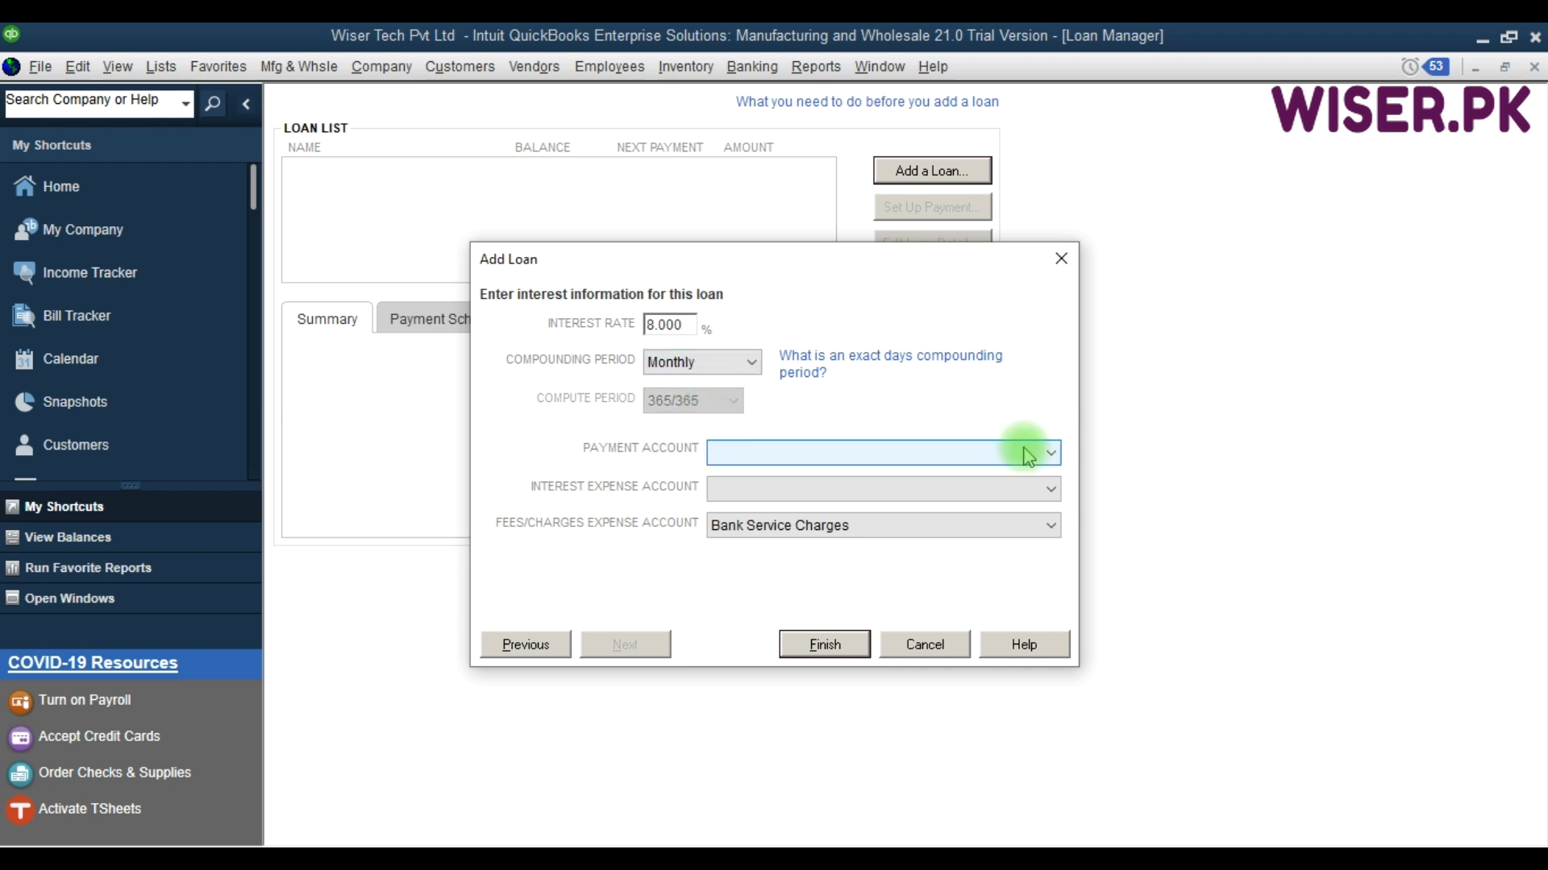
left_click(1028, 456)
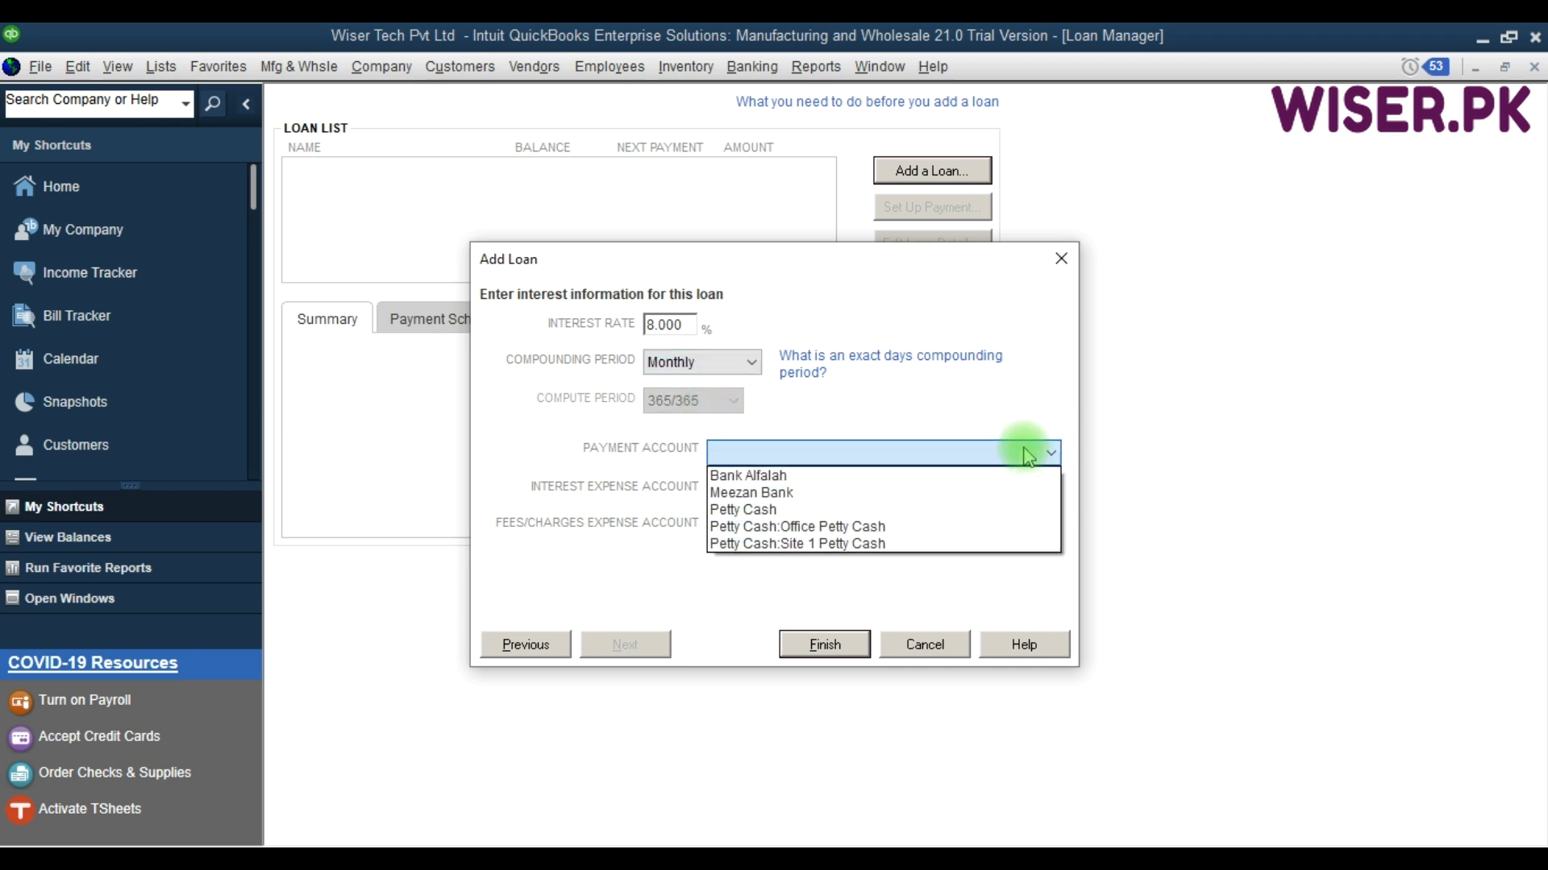
left_click(885, 475)
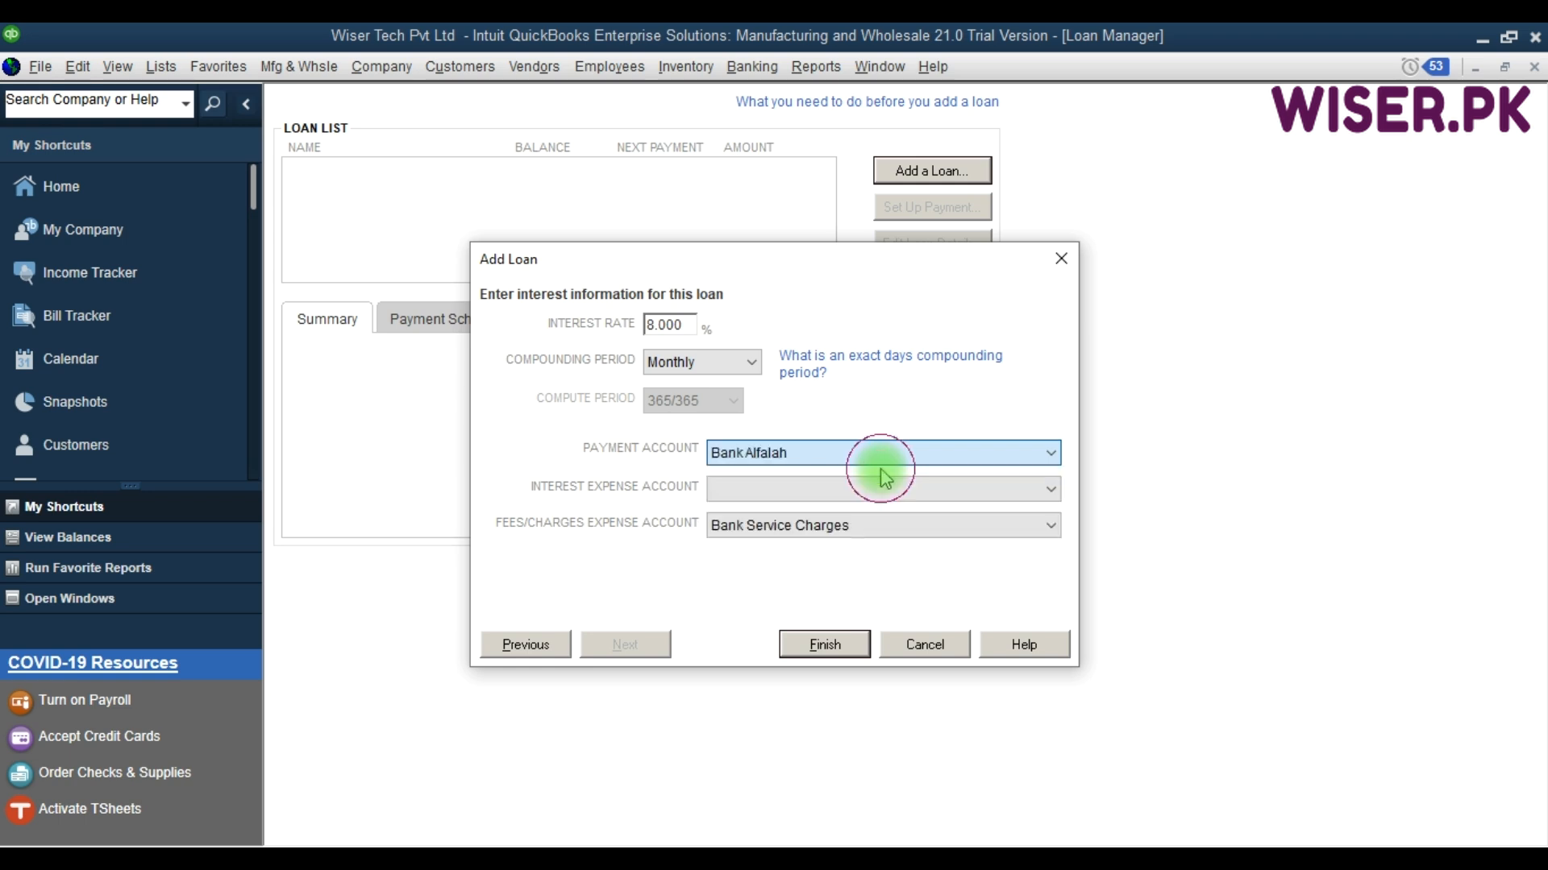
- Choose Interest Expense as the loan's interest expense account, keep Bank Service Charges for fees, and finish adding the loan
left_click(845, 490)
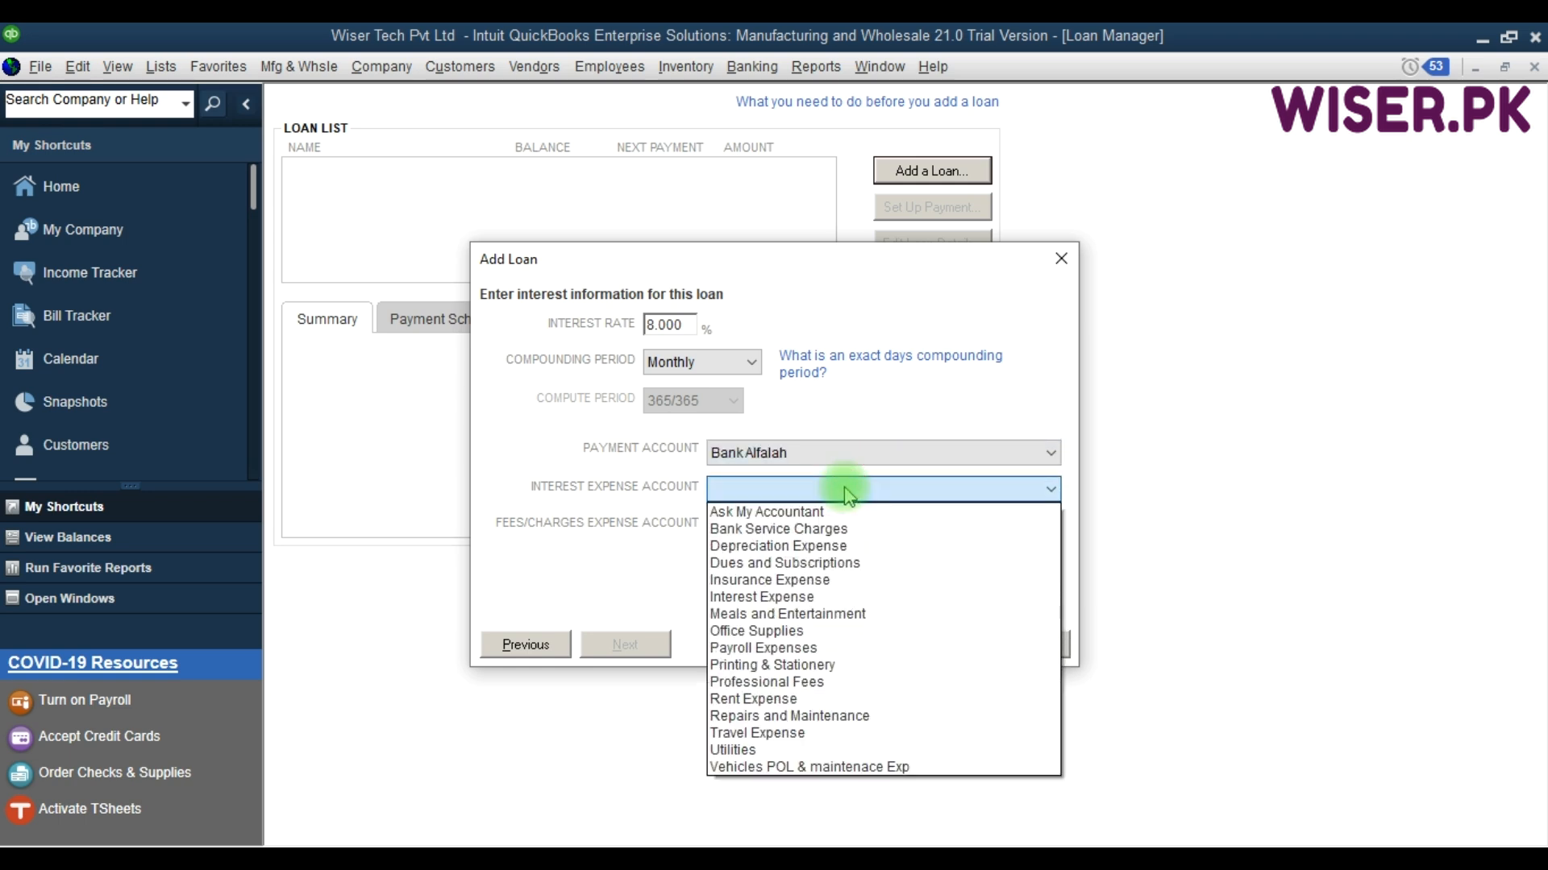
left_click(812, 600)
left_click(822, 536)
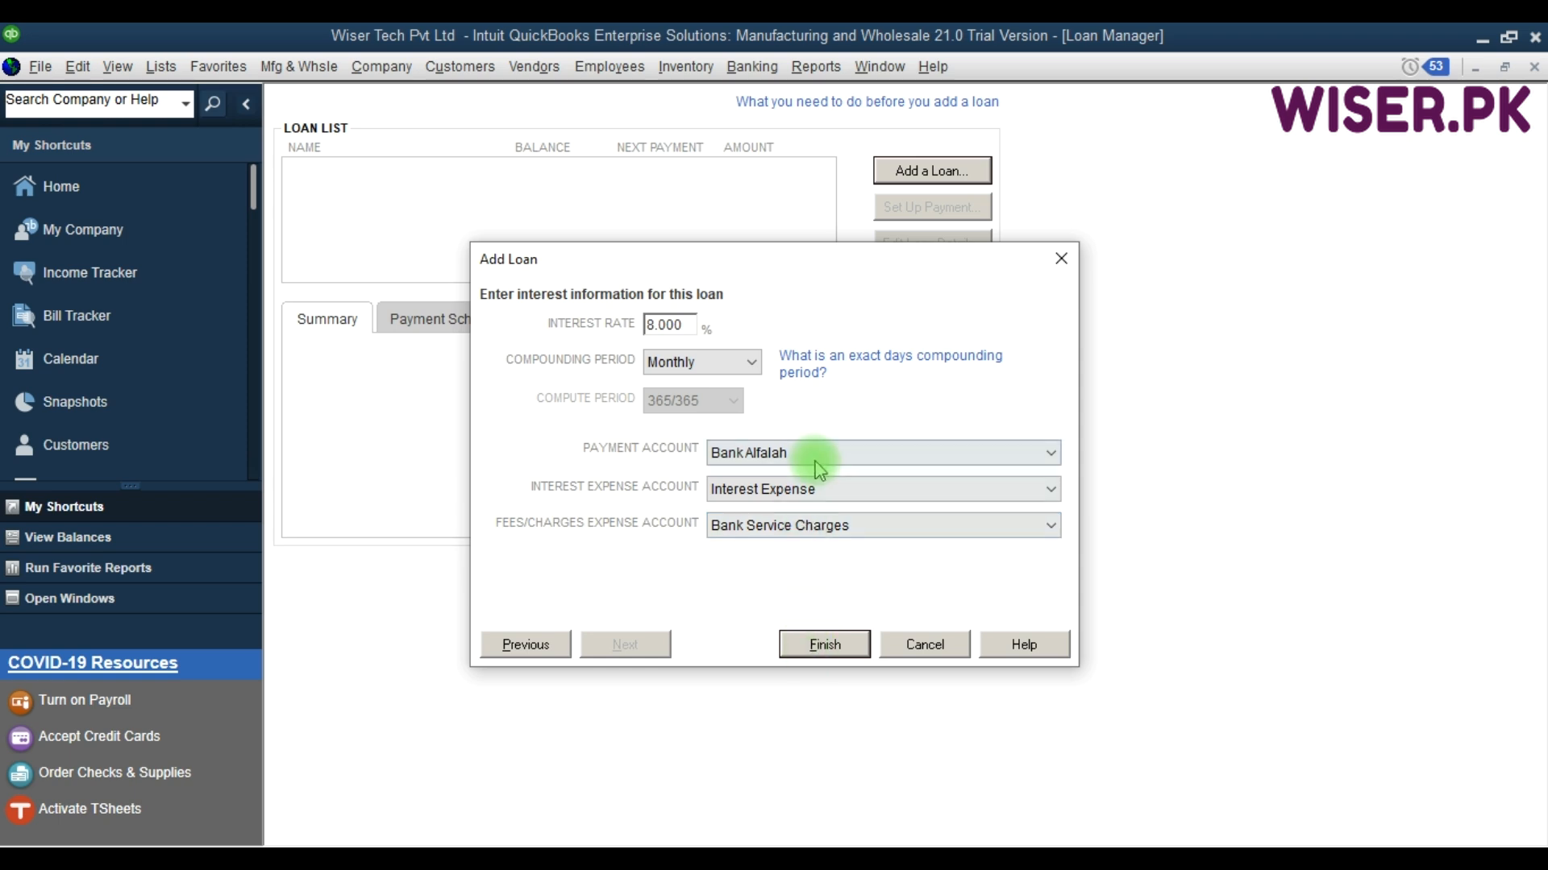
left_click(814, 644)
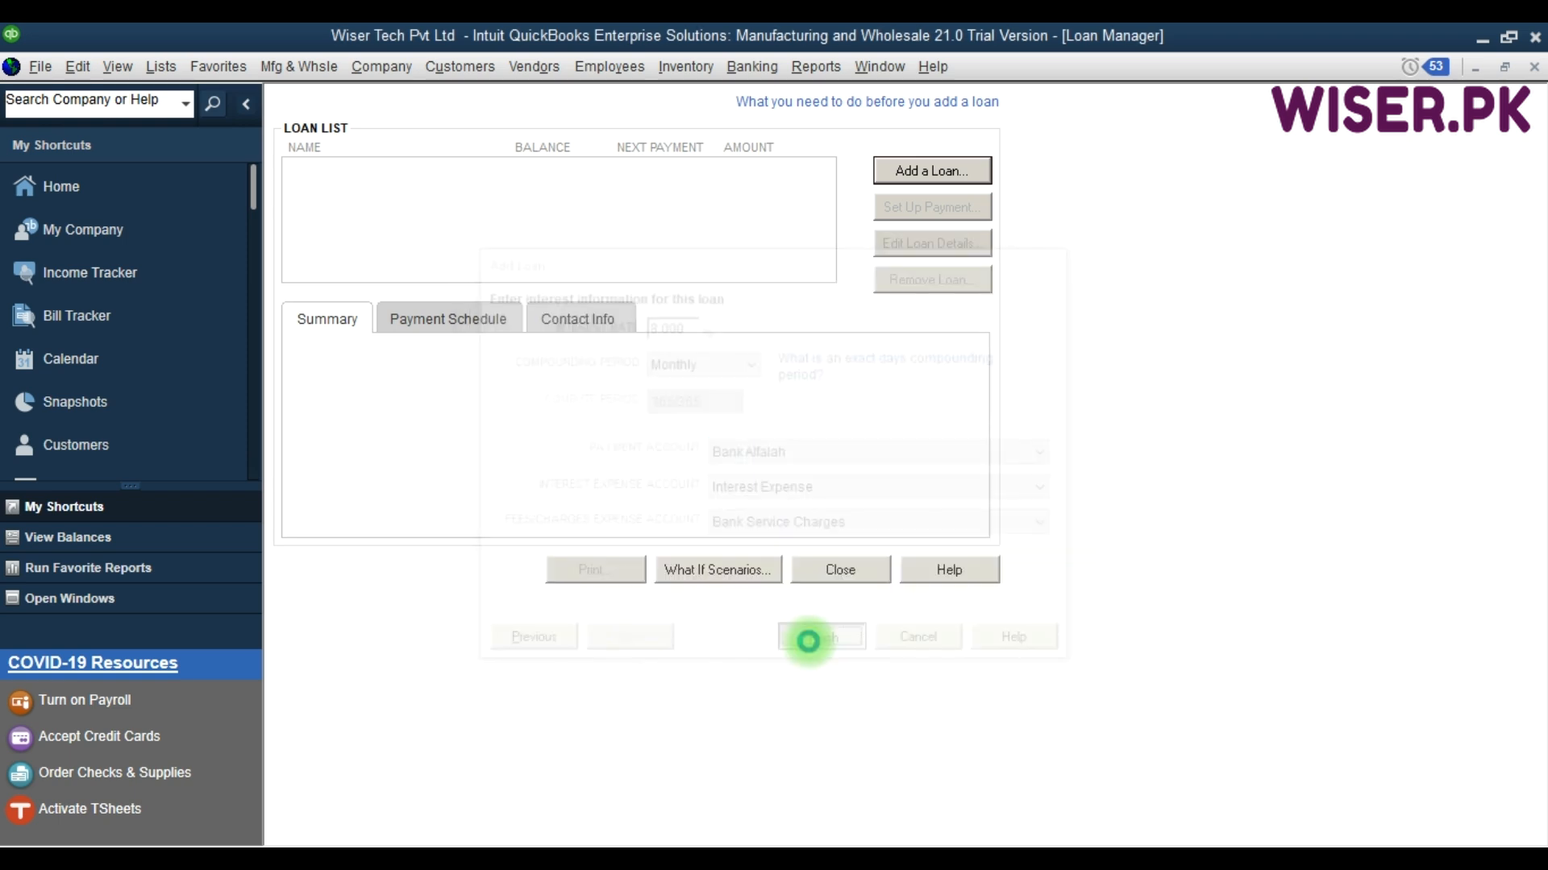
key("F9")
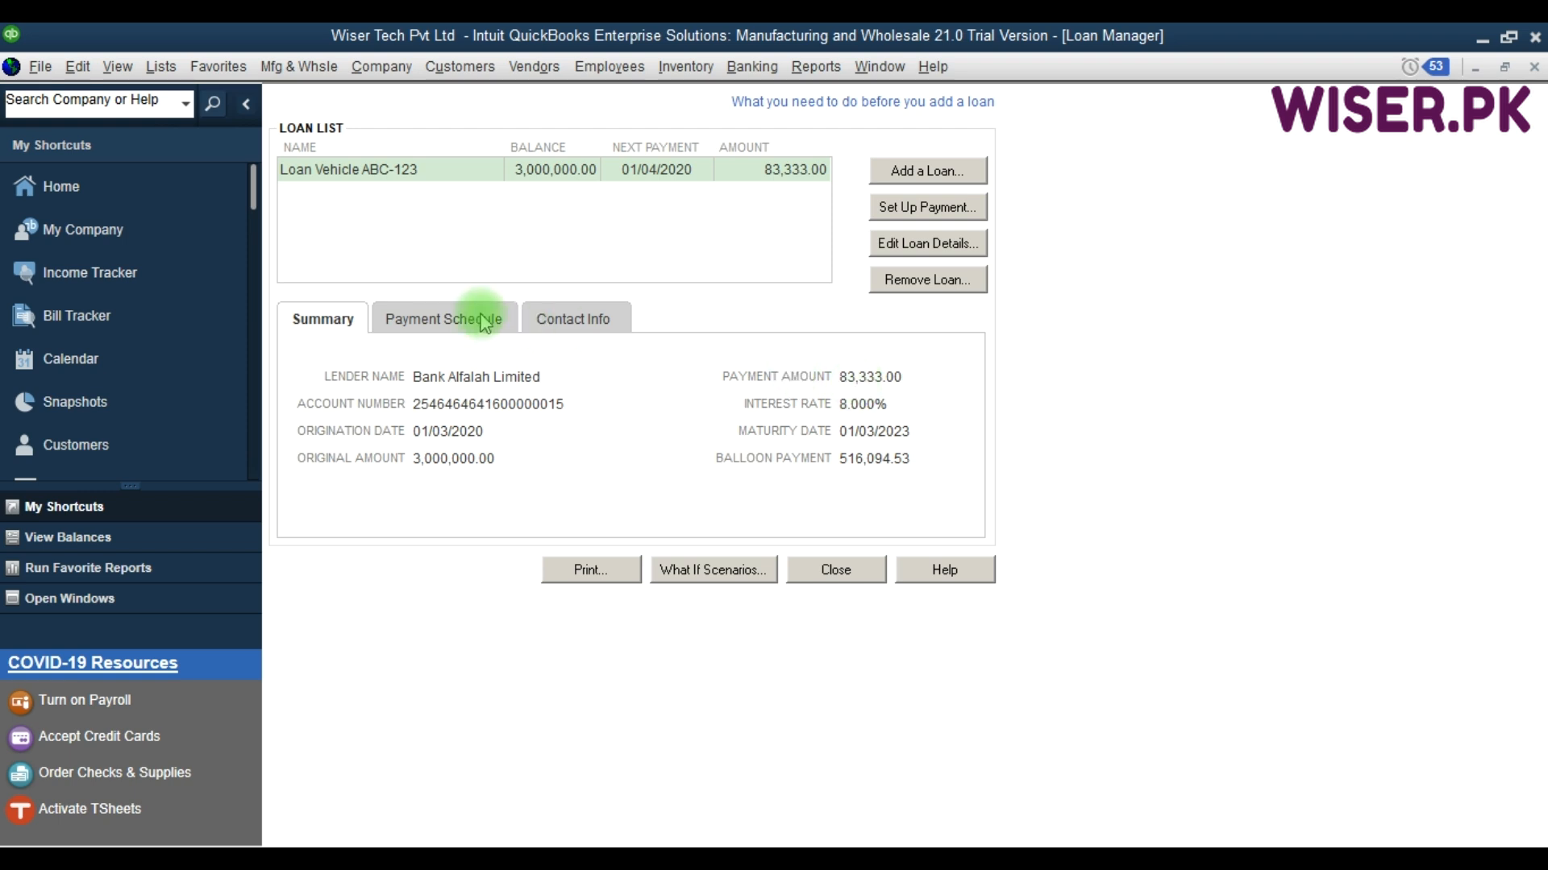
- Review the payment schedule and the lender contact information of the Loan Vehicle ABC-123 loan
left_click(451, 322)
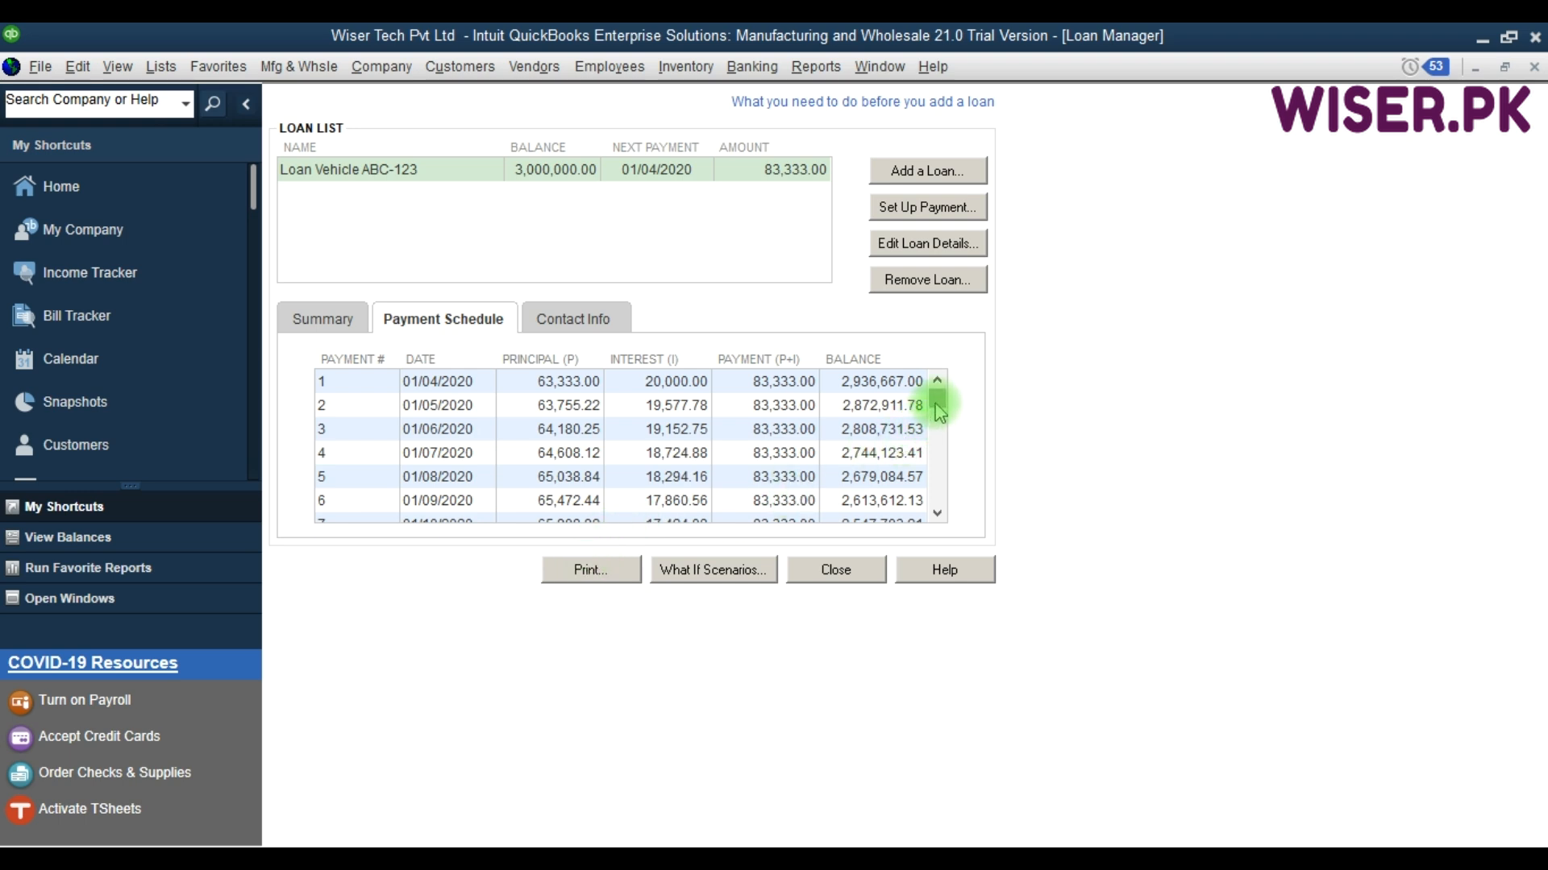
mouse_move(937, 395)
left_mouse_down()
mouse_move(941, 450)
mouse_move(936, 400)
left_mouse_up()
left_click(562, 322)
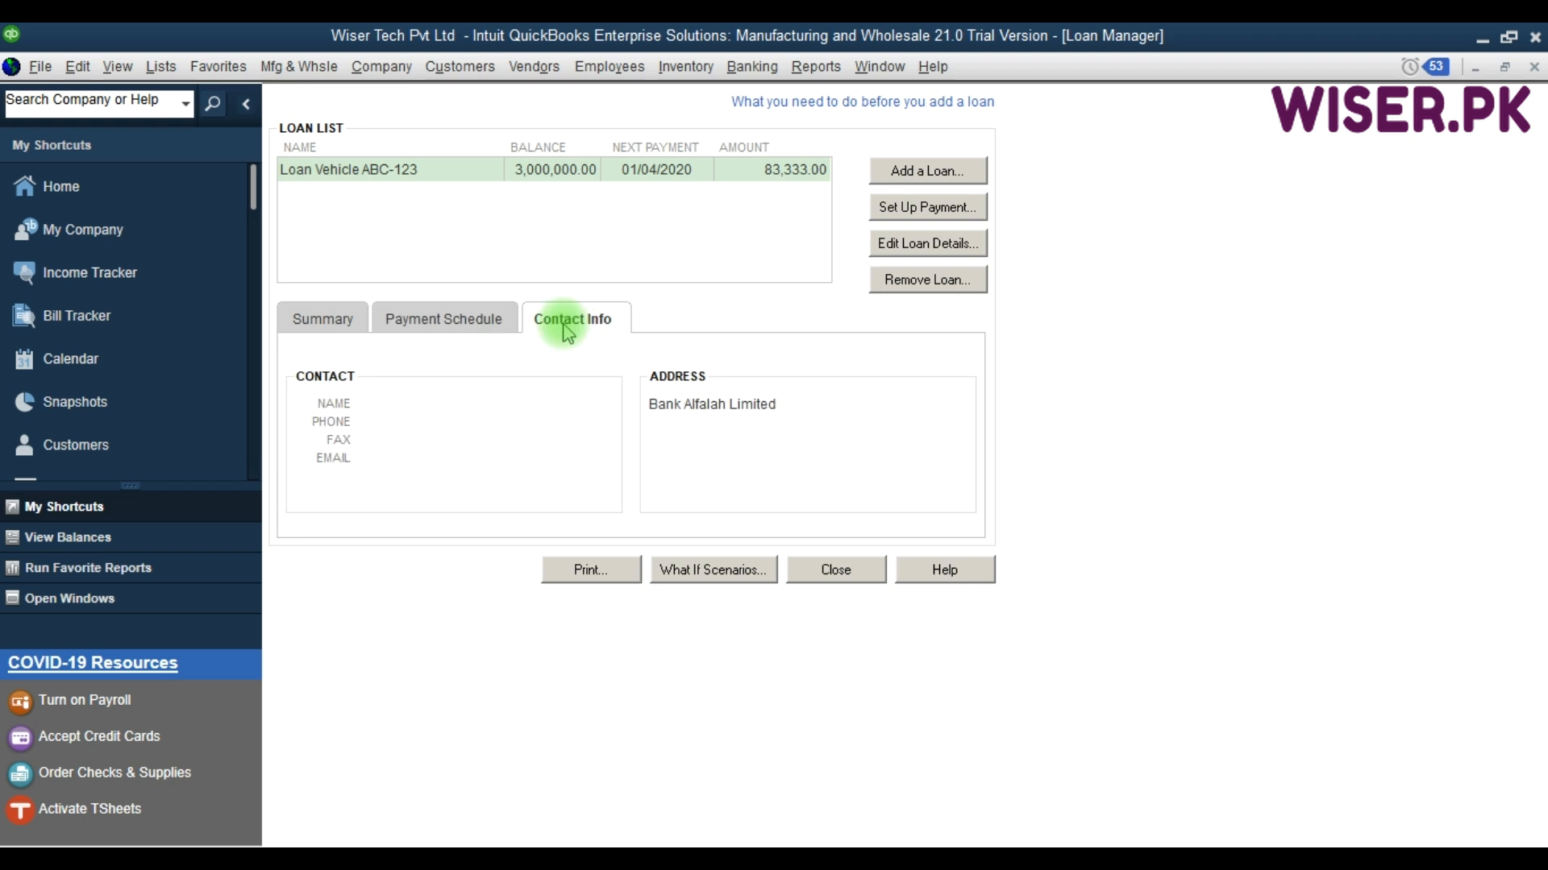
- Examine the payment setup for Loan Vehicle ABC-123, including its payment methods and fees and charges, and leave without recording a payment
left_click(590, 179)
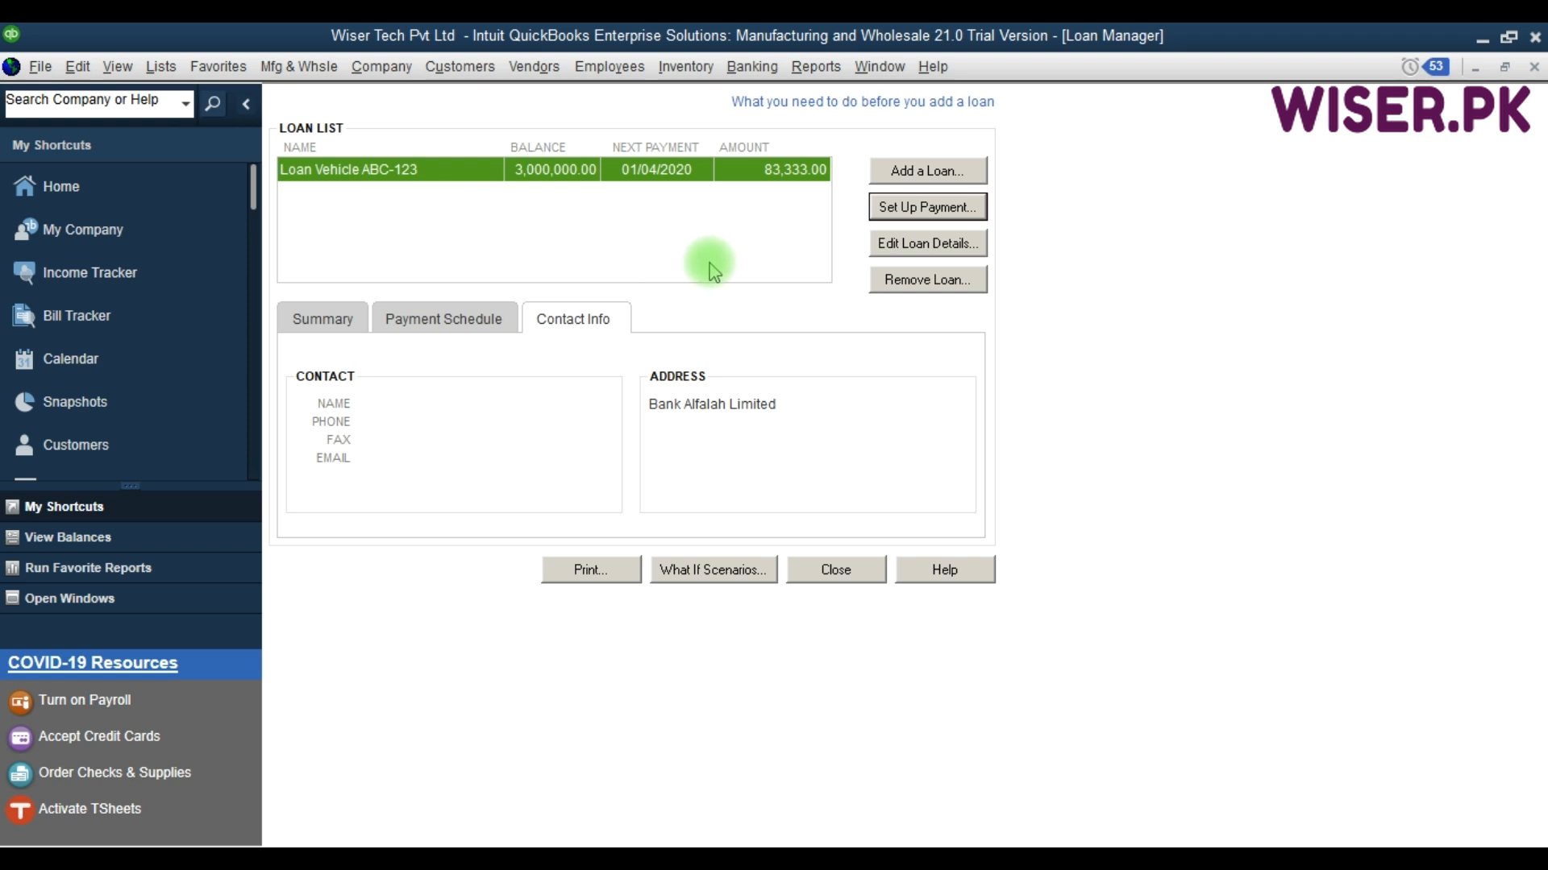
left_click(922, 208)
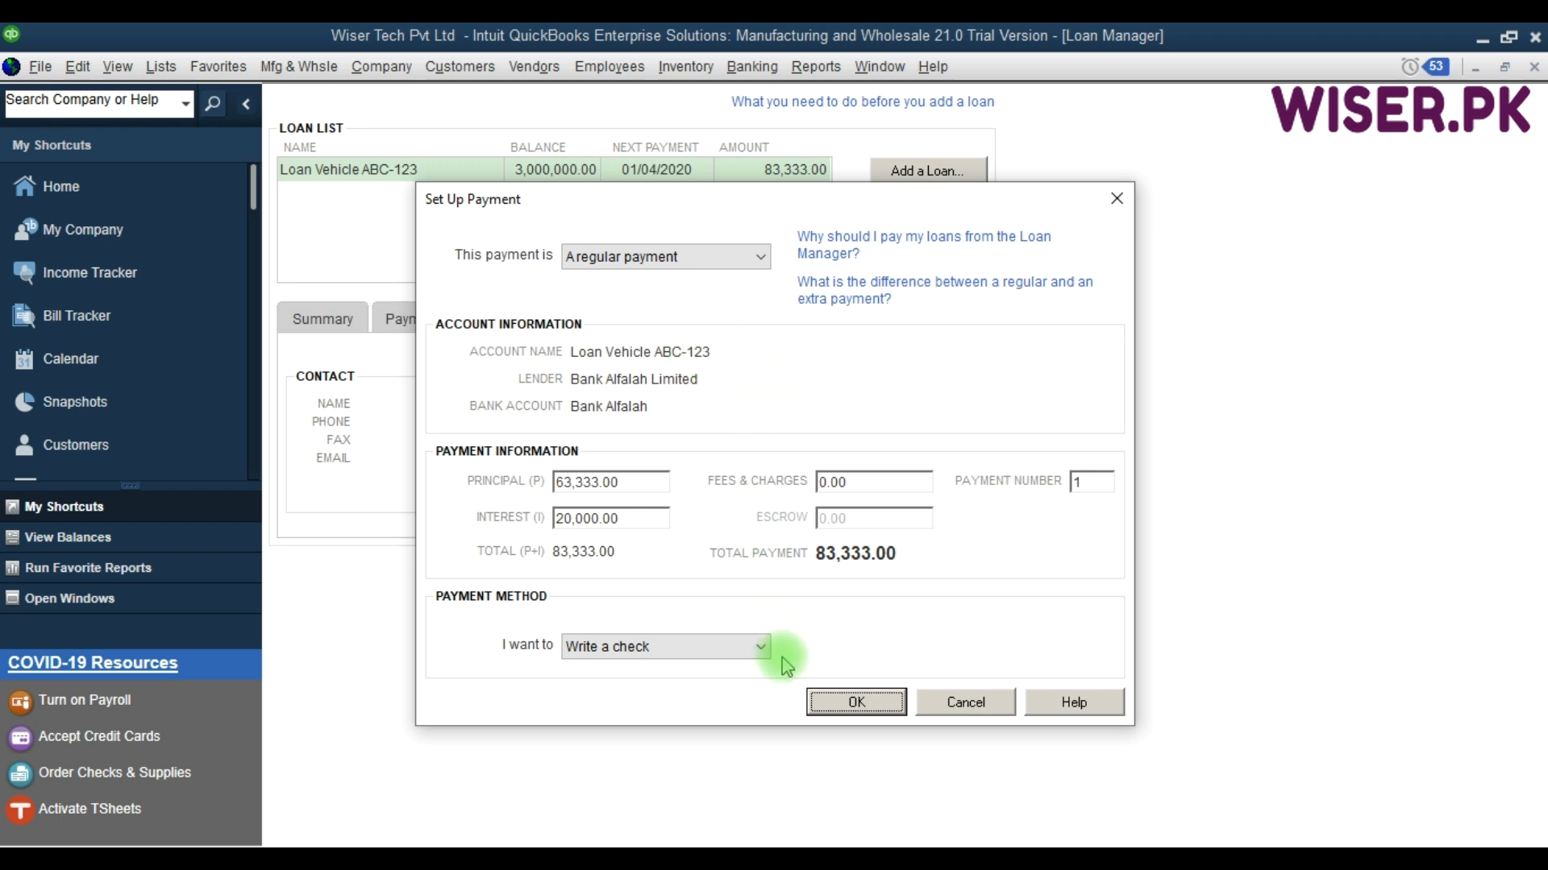
left_click(761, 653)
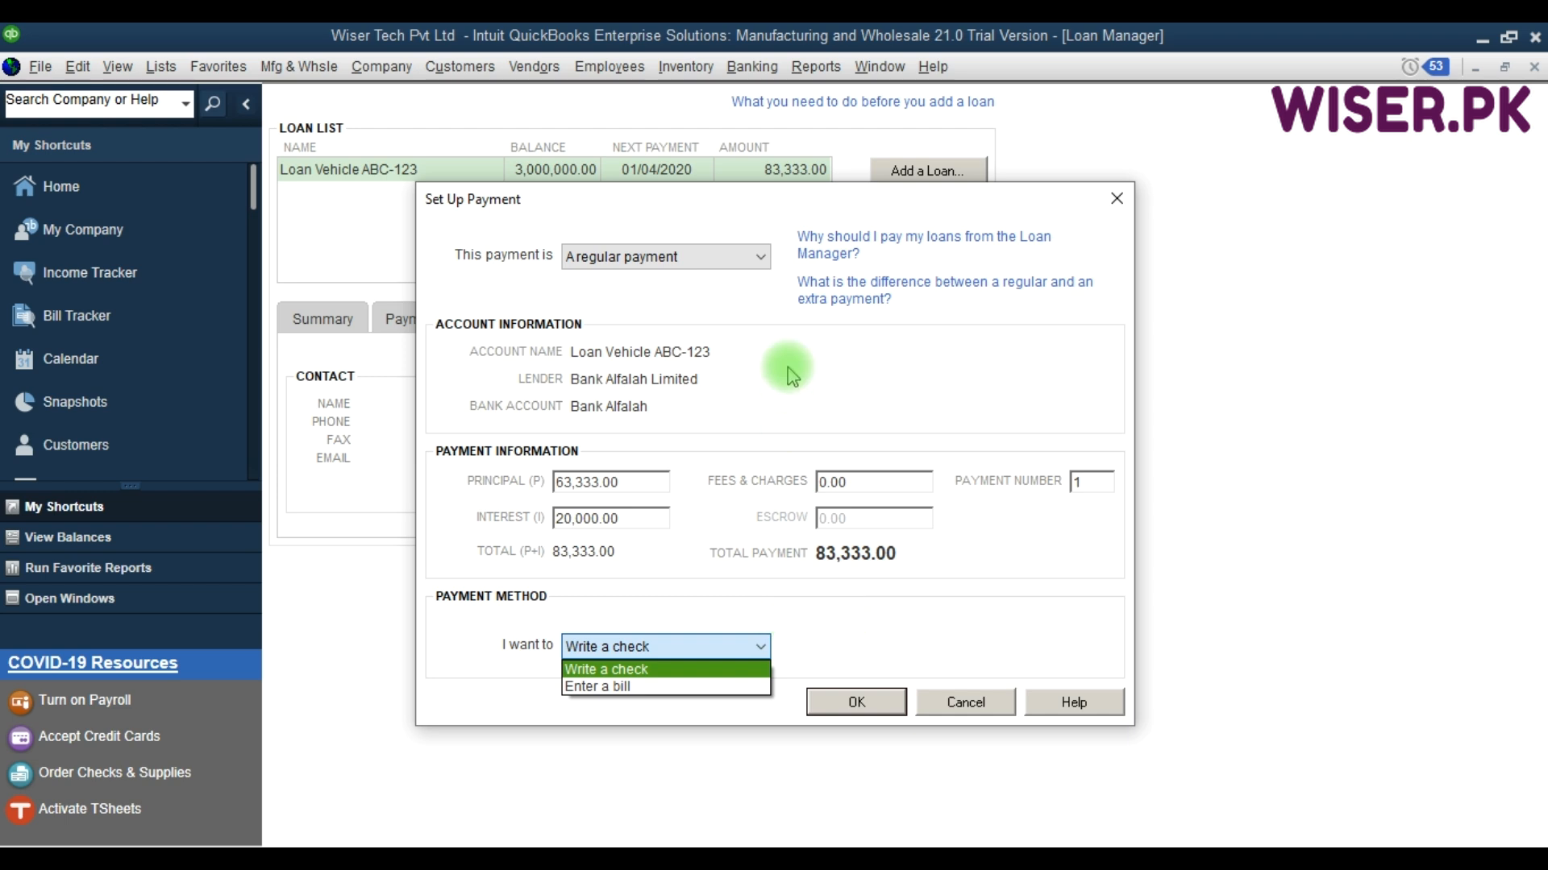
left_click(864, 482)
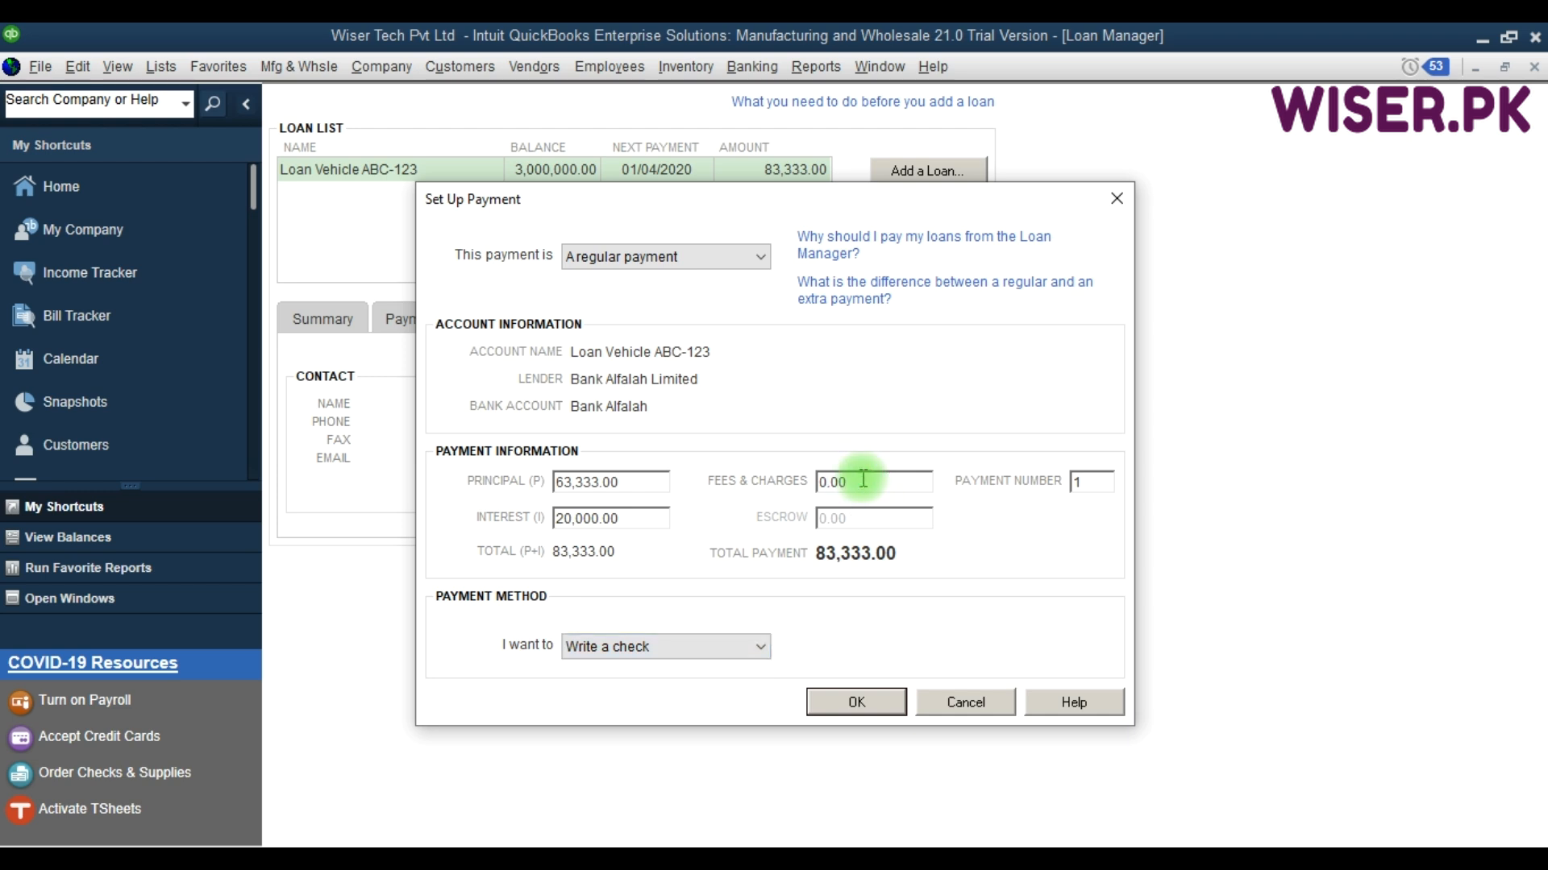
double_click(863, 481)
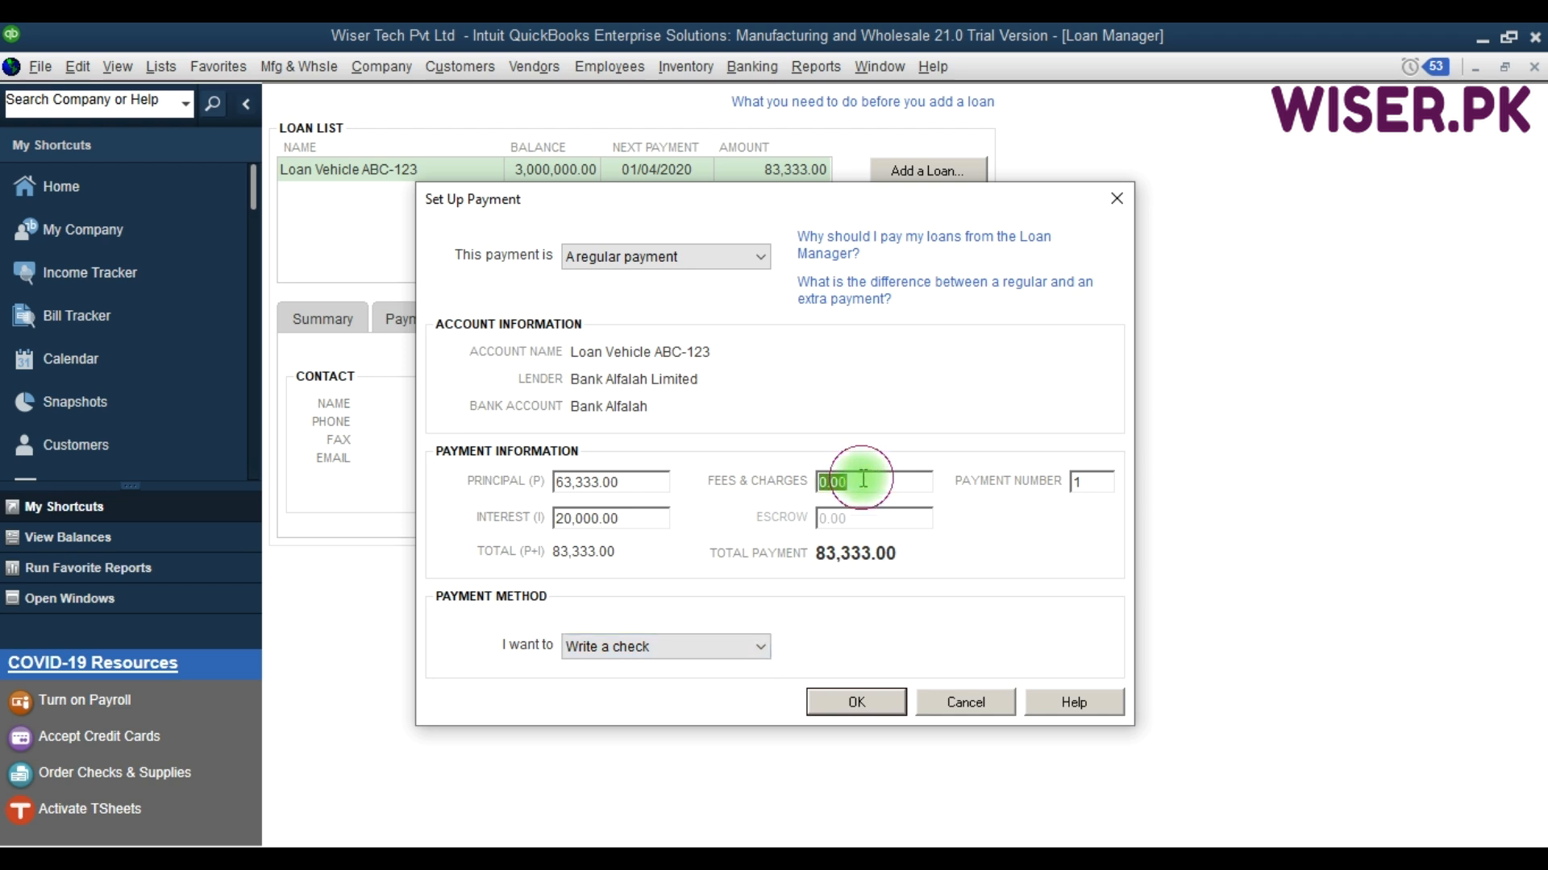
left_click(966, 702)
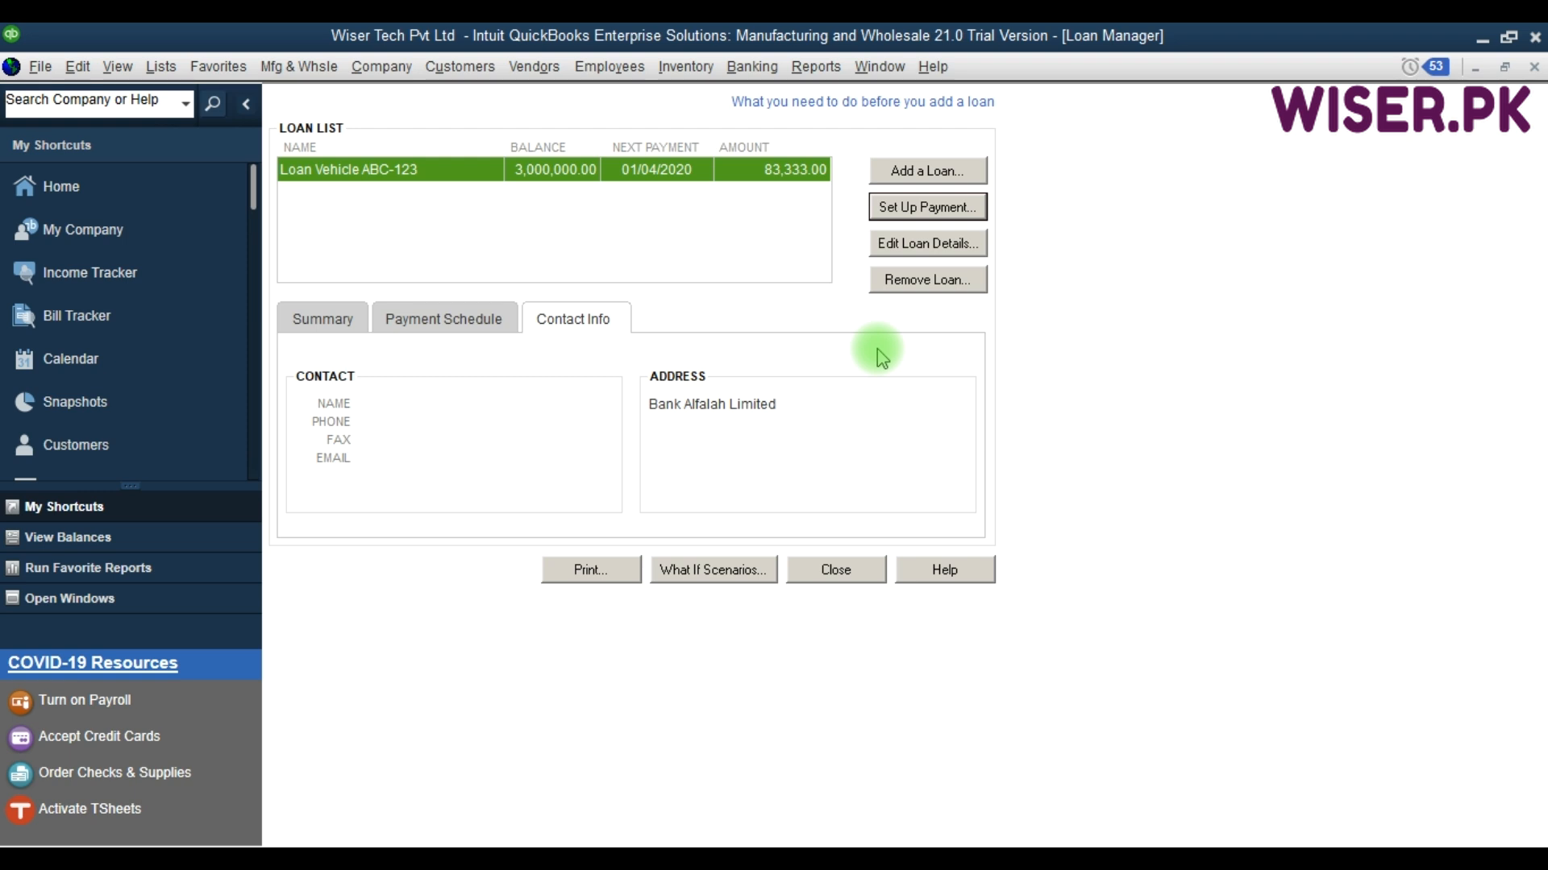
- Examine the available what-if scenarios, including the one that evaluates two new loans, and leave without calculating anything
left_click(717, 492)
key("F9")
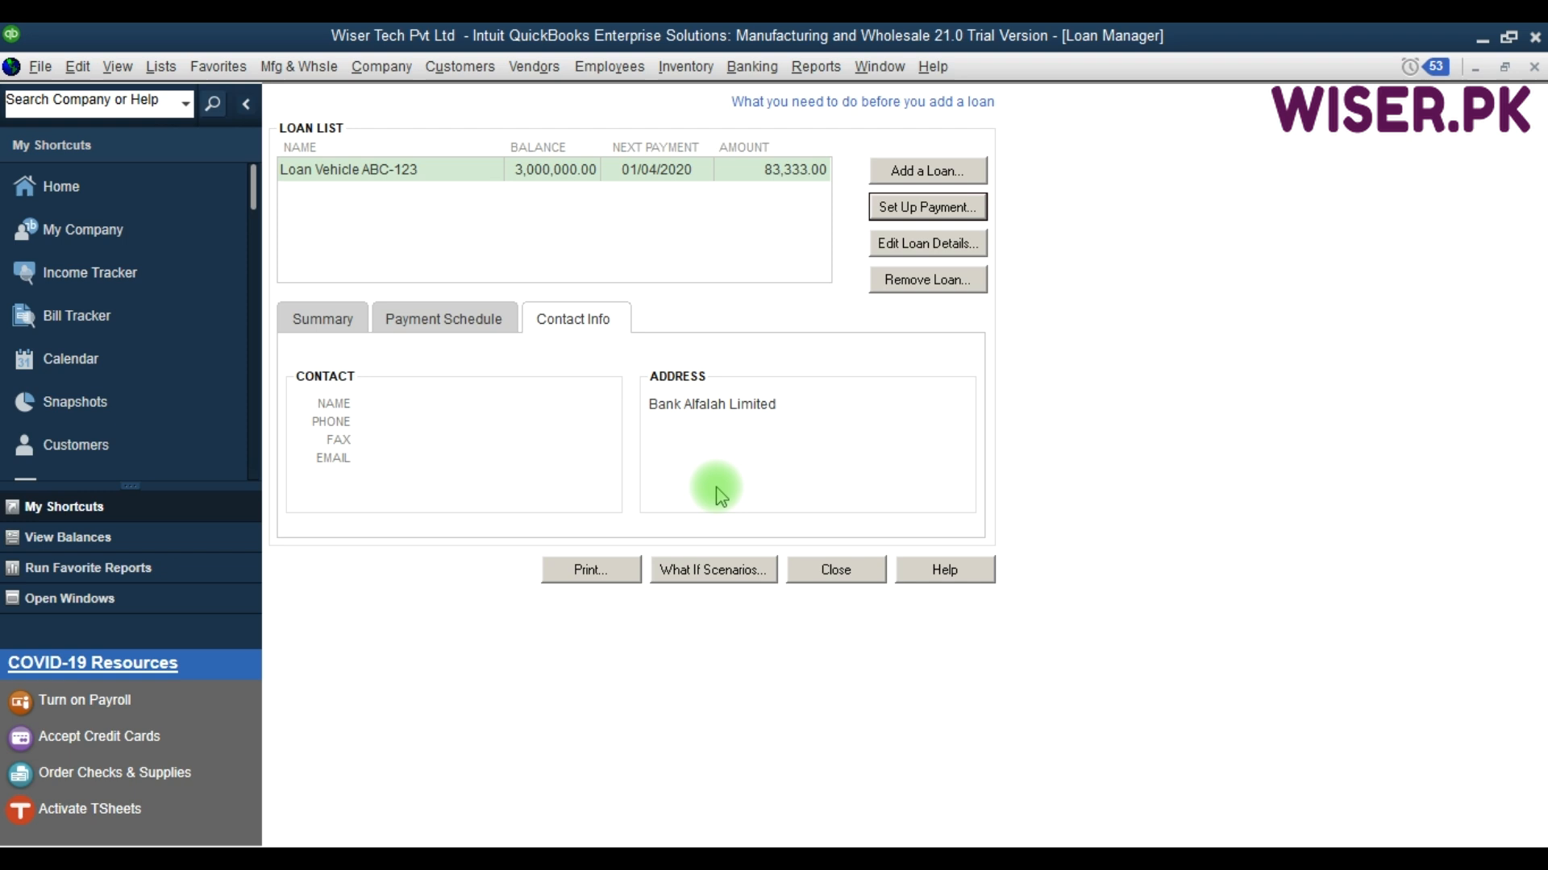
left_click(697, 570)
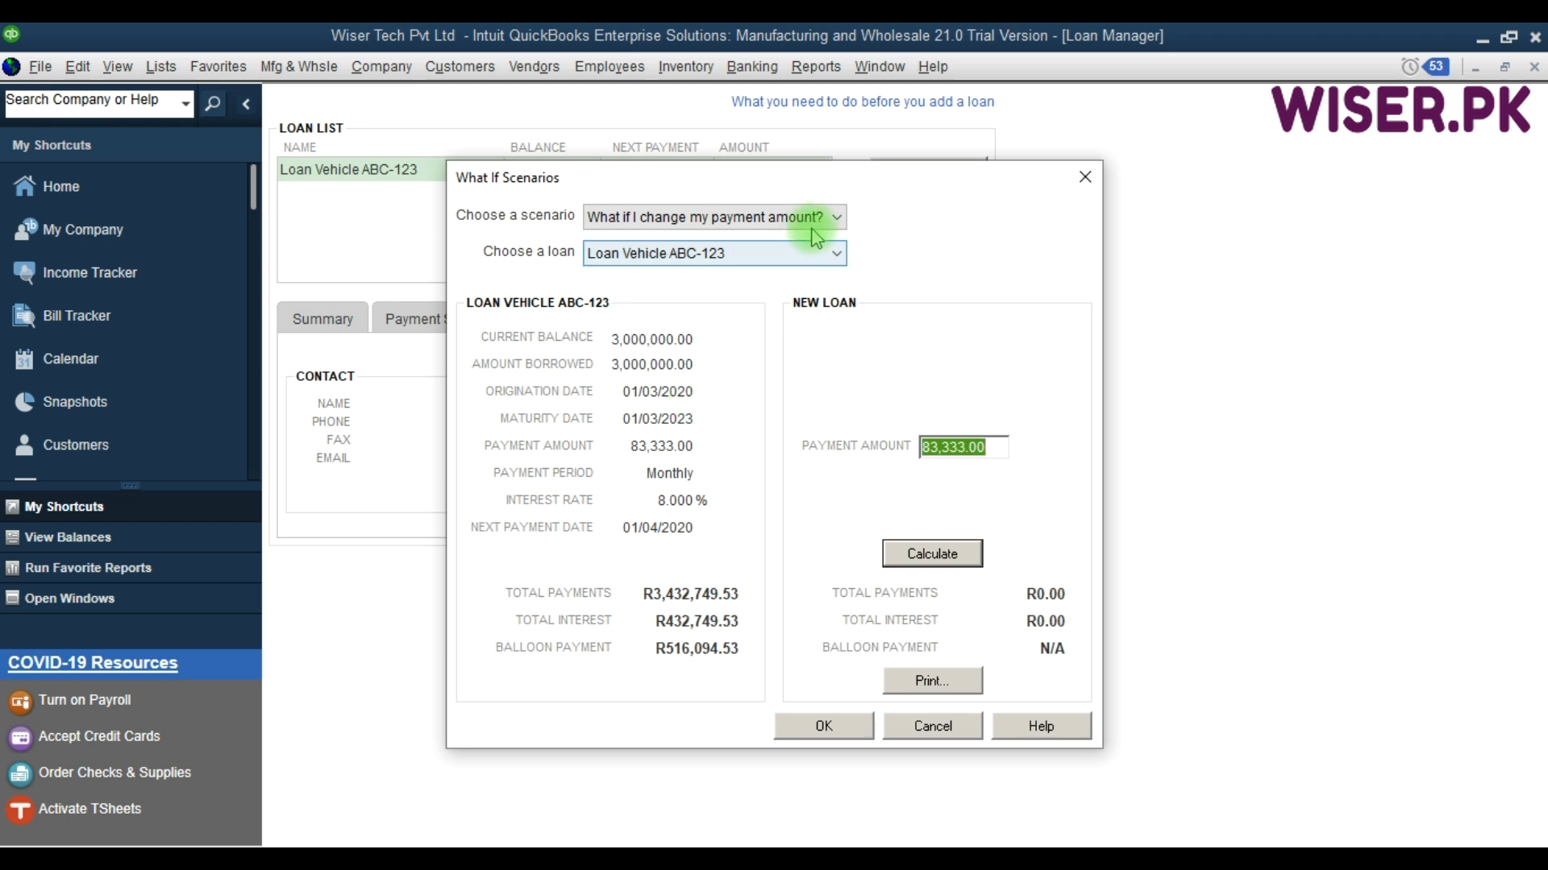
left_click(835, 218)
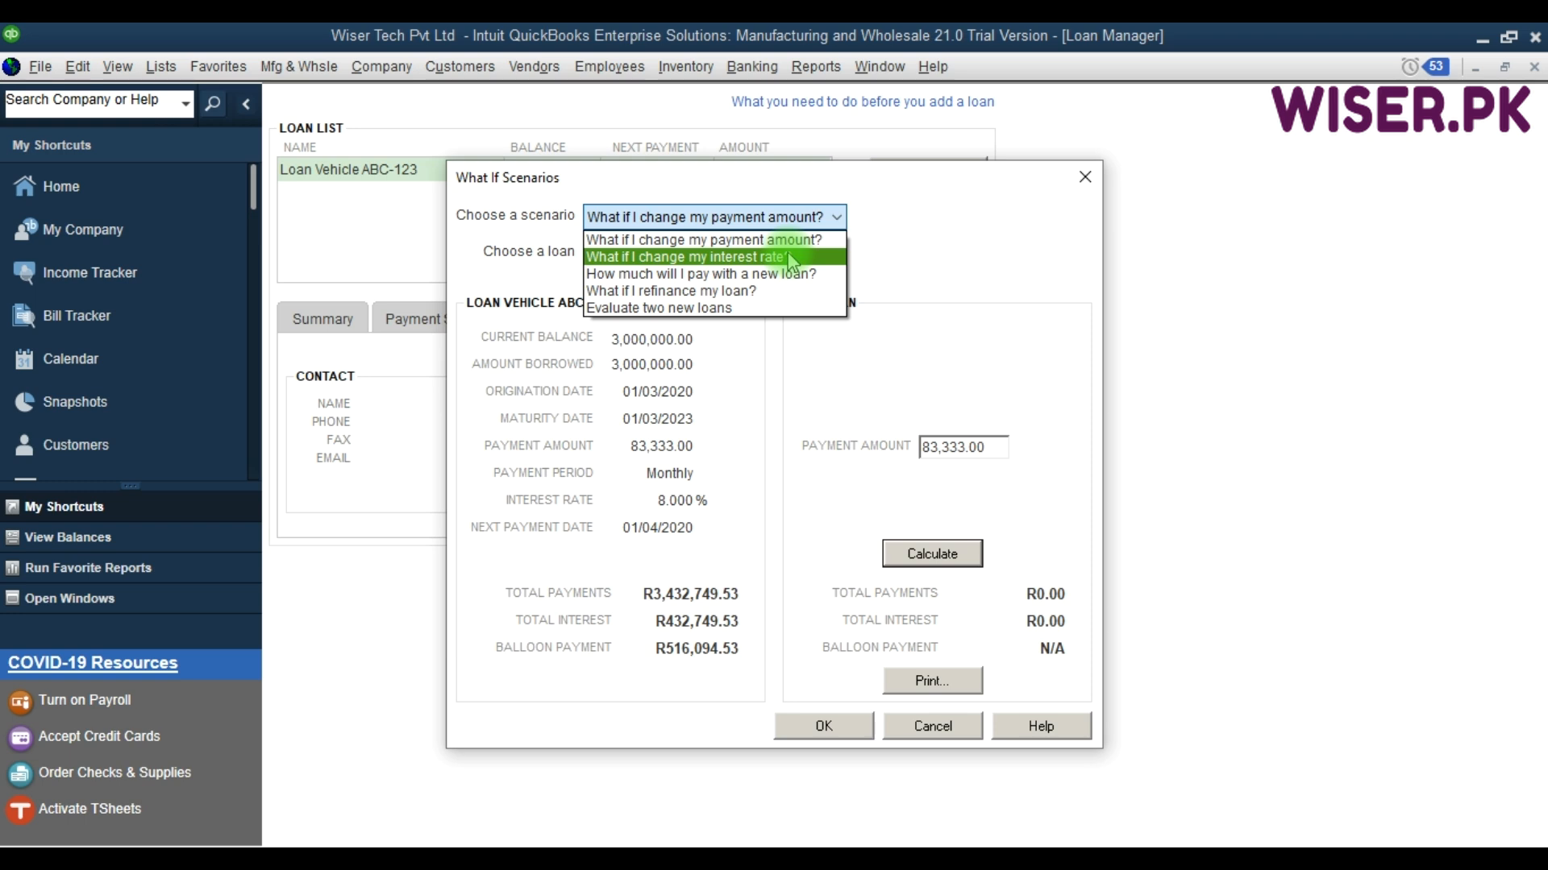
key("F9")
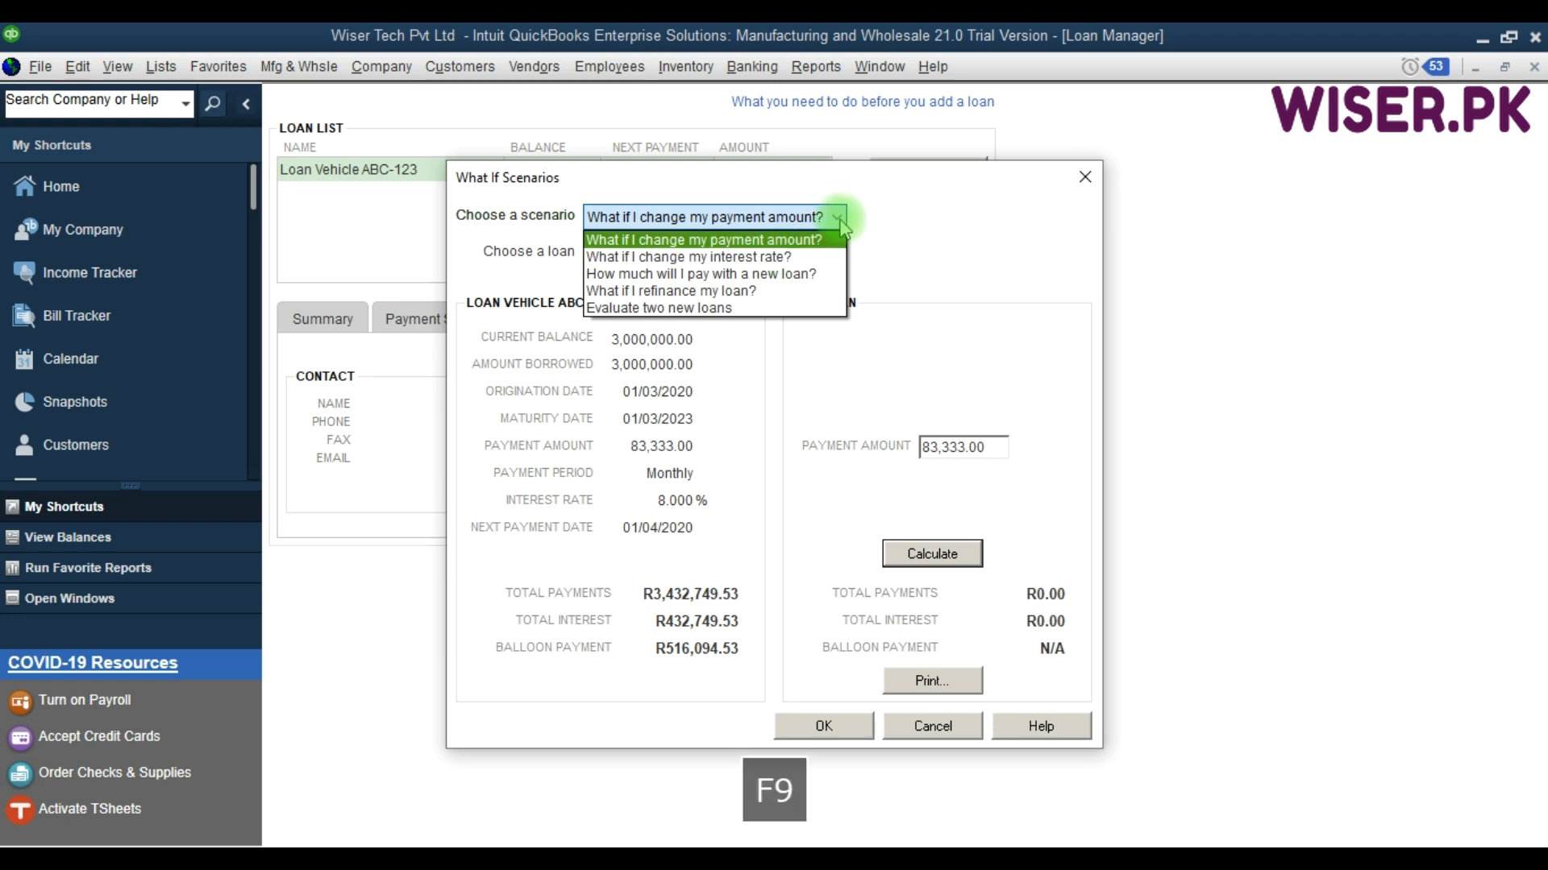
left_click(776, 318)
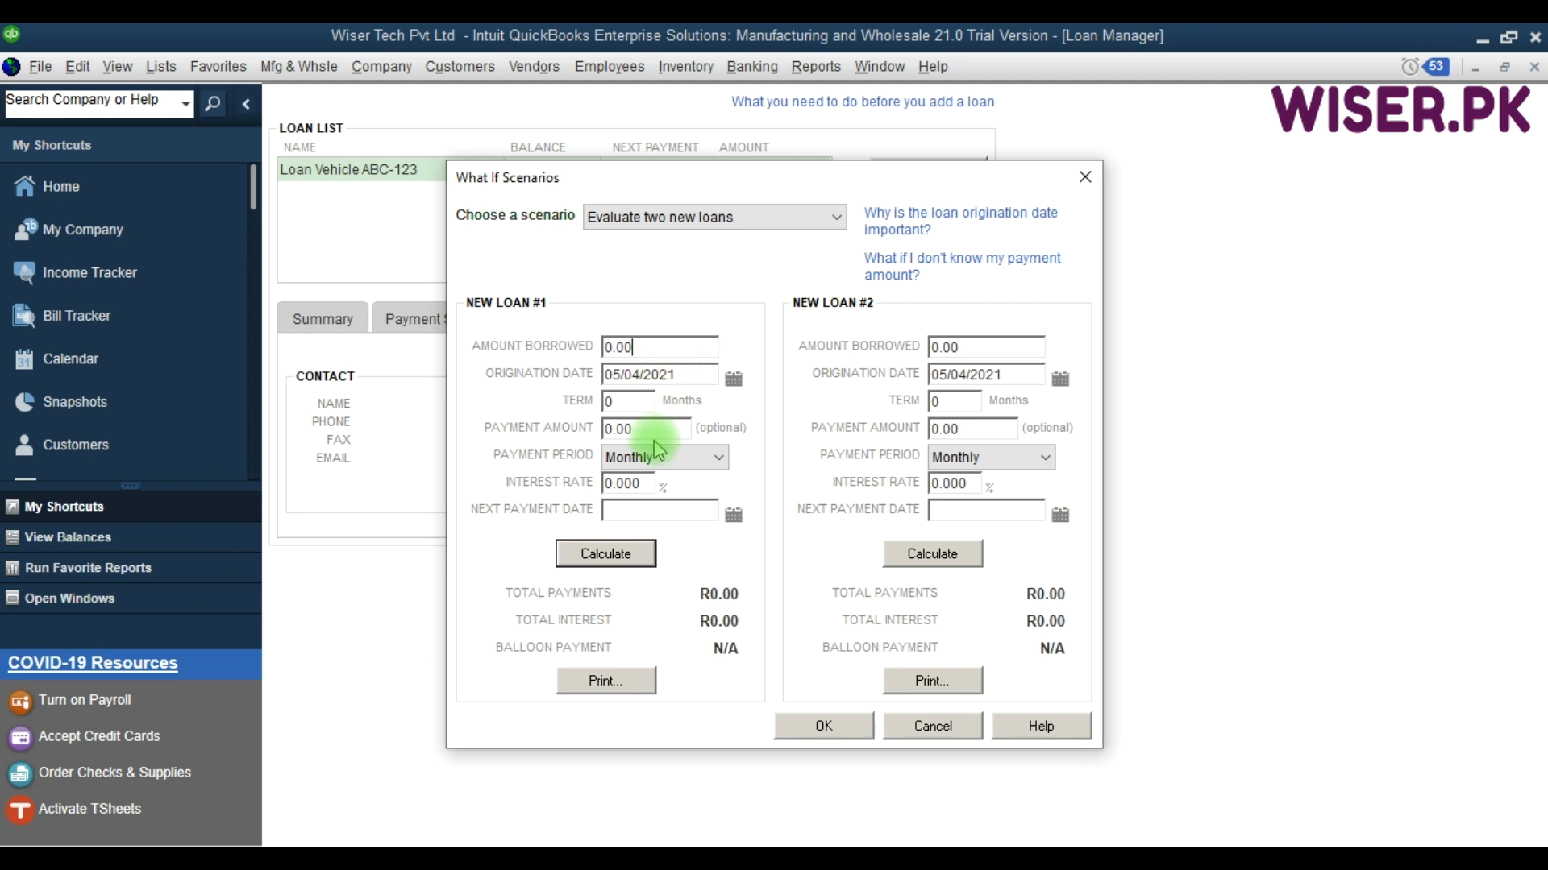
left_click(646, 463)
left_click(927, 728)
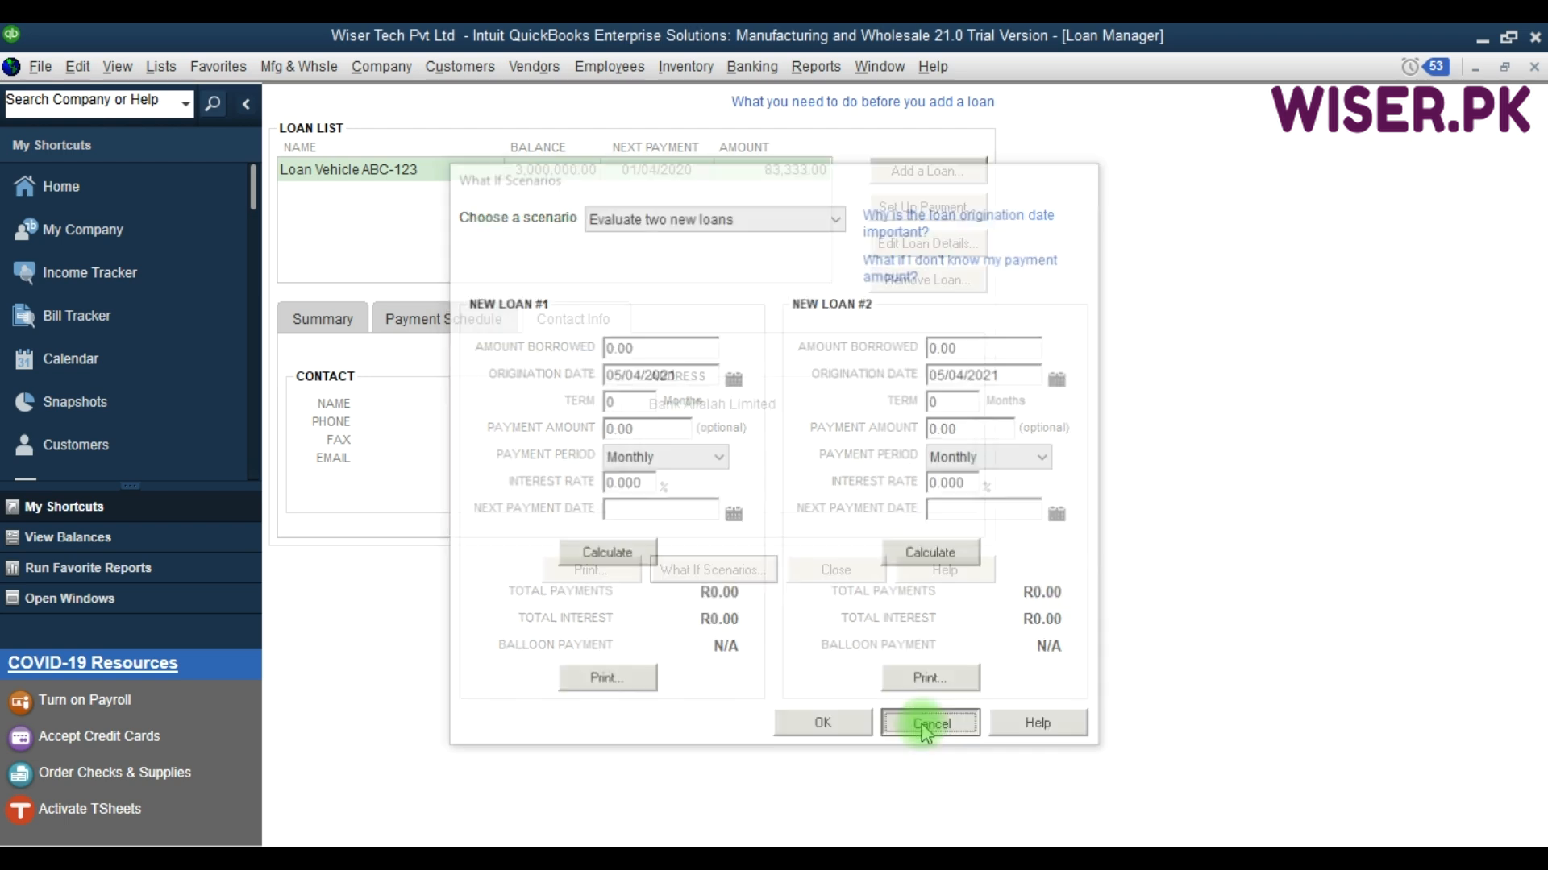